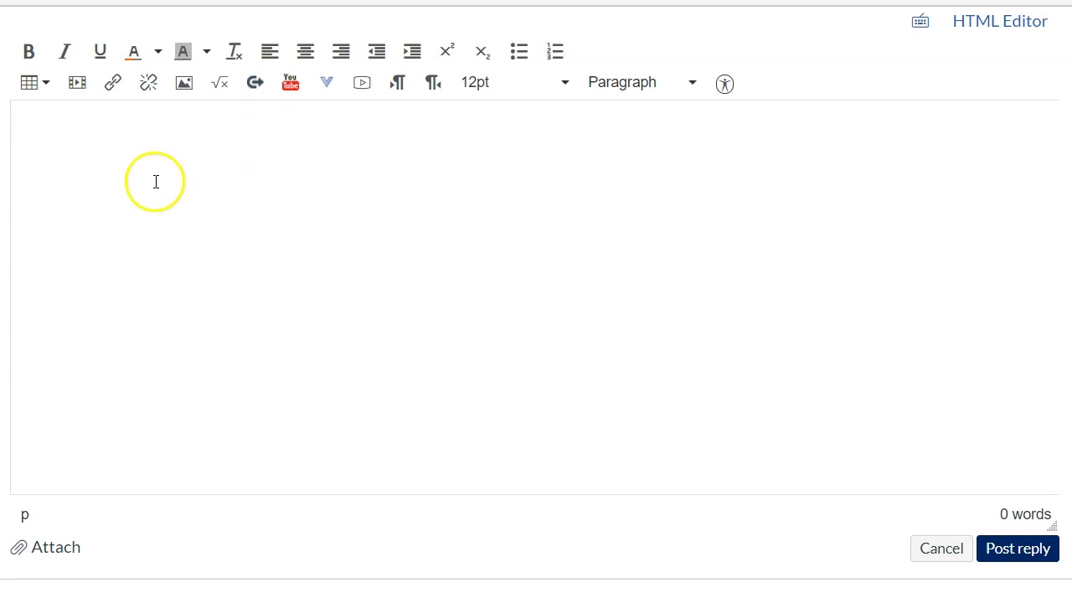
Paste the copied text into the reply as plain text and split the line "What is Lorem Ipsum?" from the paragraph below it.
right_click(129, 141)
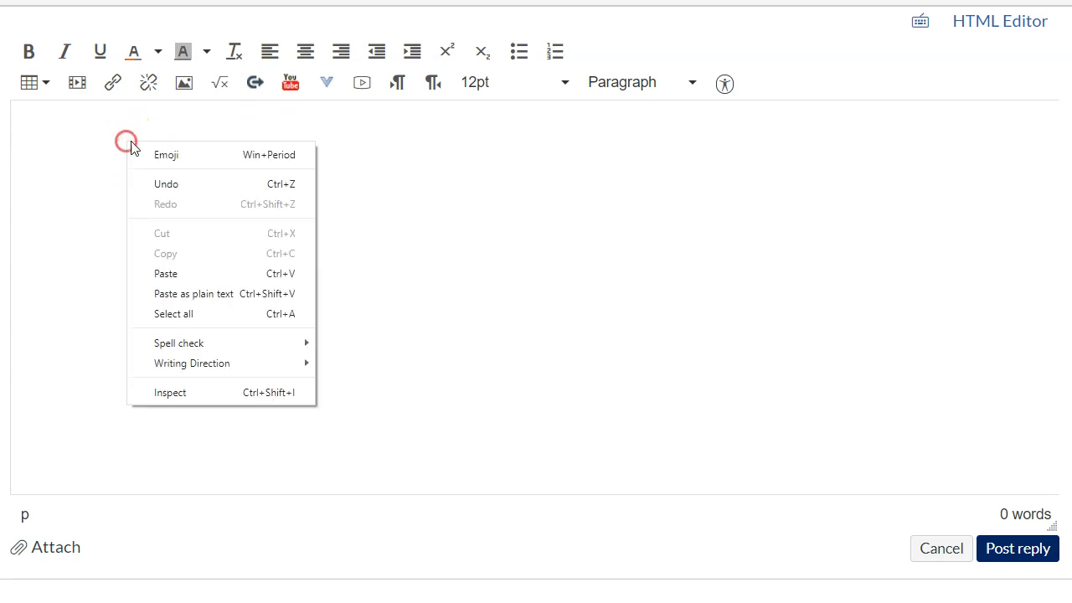
left_click(206, 294)
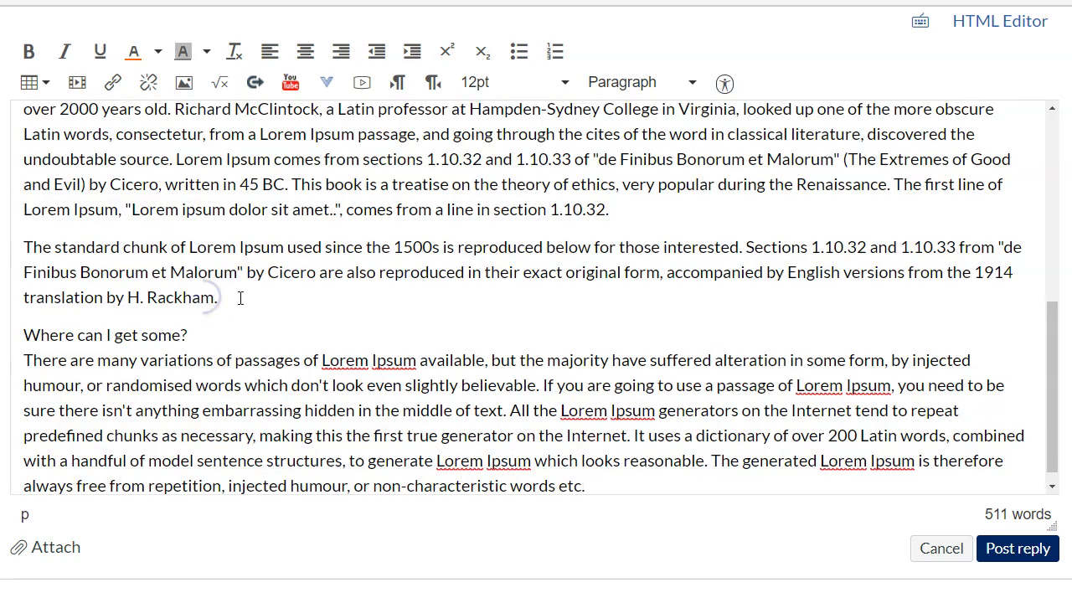
scroll(241, 297, "up", 8)
scroll(241, 297, "up", 4)
left_click(212, 226)
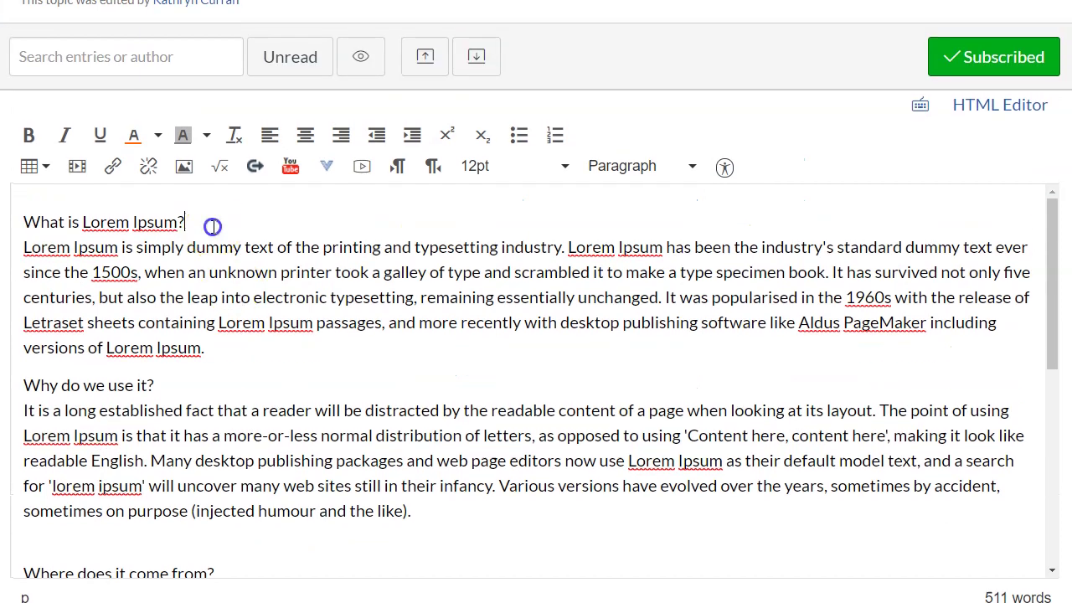
key("Return")
Make the line "What is Lorem Ipsum?" bold, italic and underlined.
left_click(202, 221)
left_click_drag(137, 222, 24, 233)
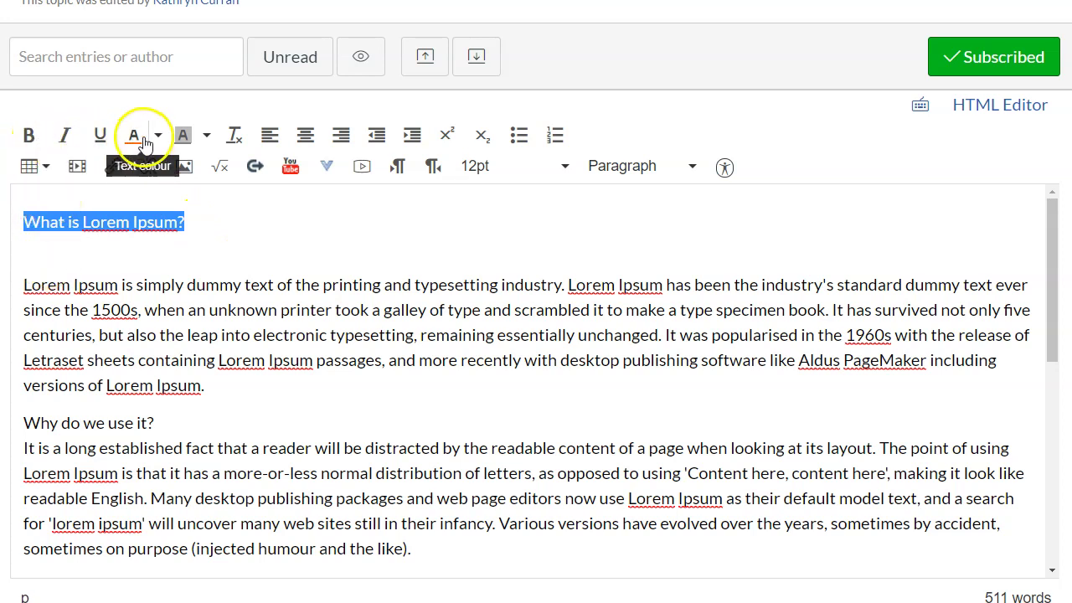
left_click(28, 136)
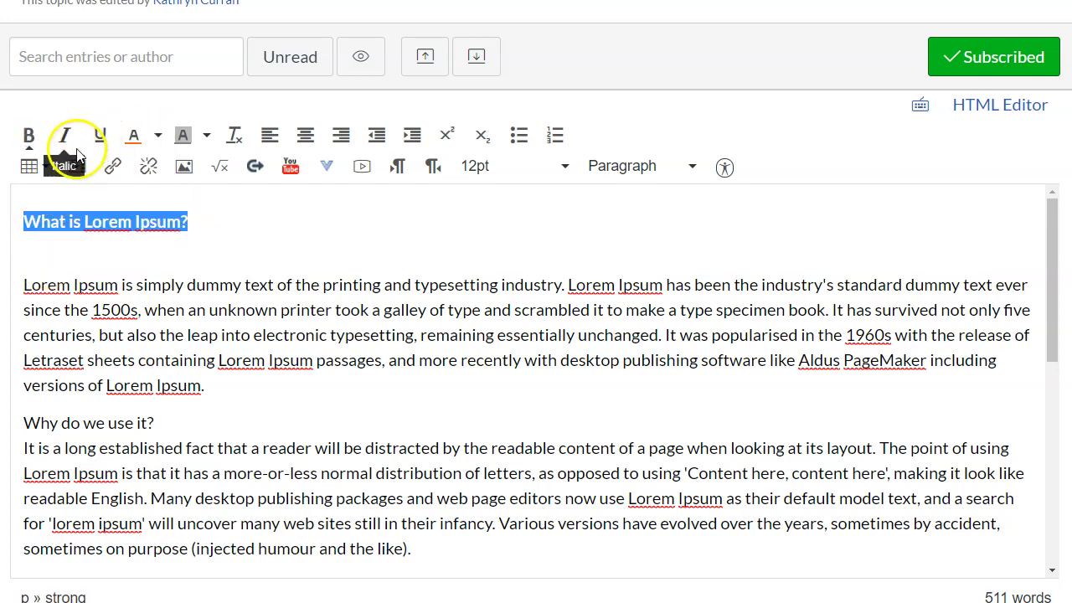
left_click(64, 136)
left_click(100, 136)
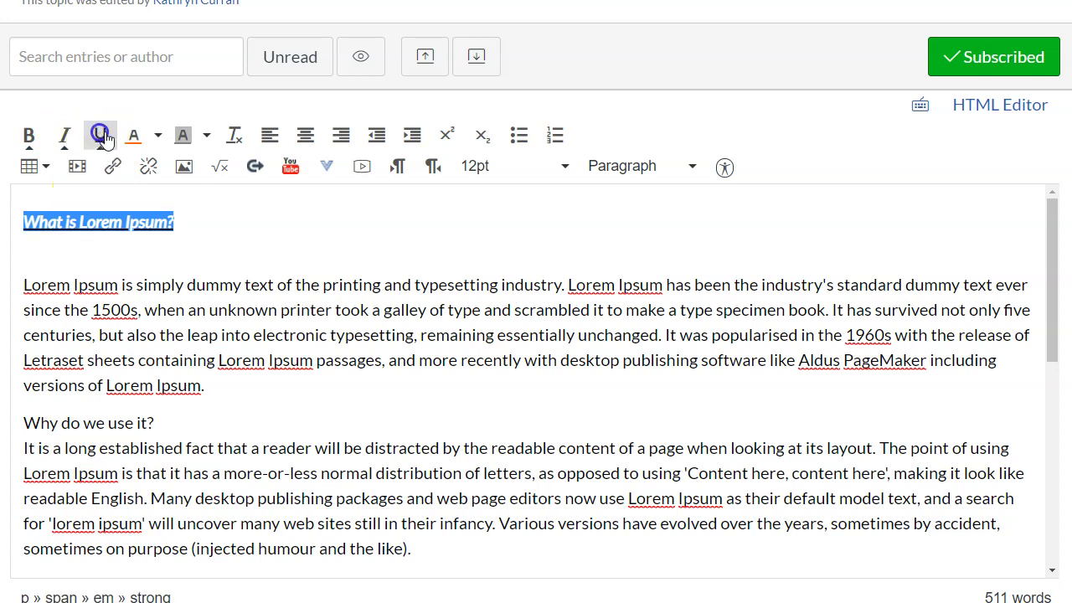
left_click(163, 261)
Clear the bold, italic and underline formatting from the line "What is Lorem Ipsum?".
left_click_drag(204, 223, 53, 222)
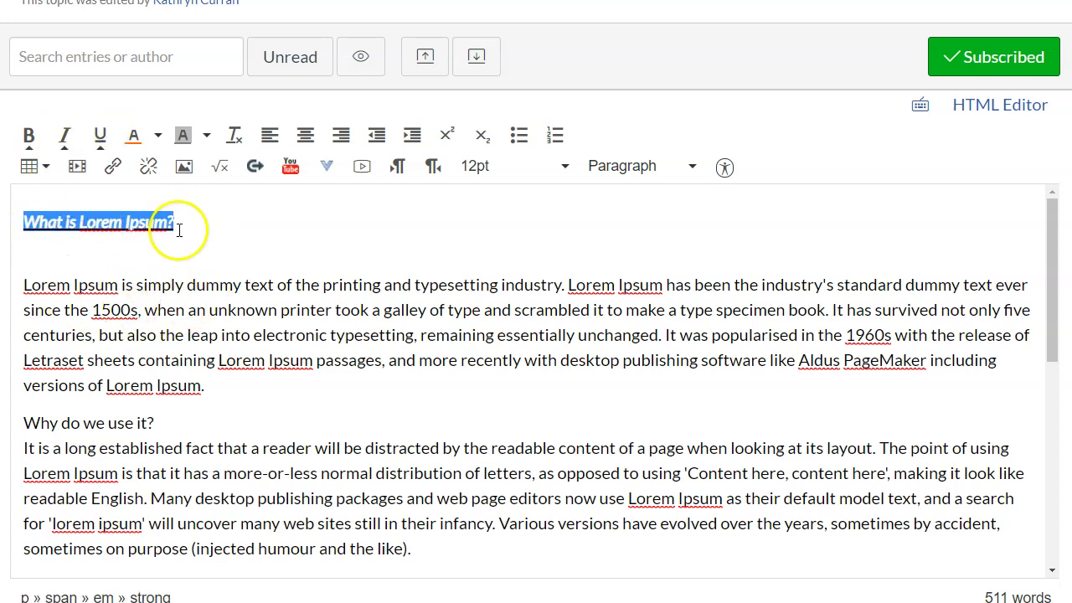
left_click(238, 135)
left_click(224, 223)
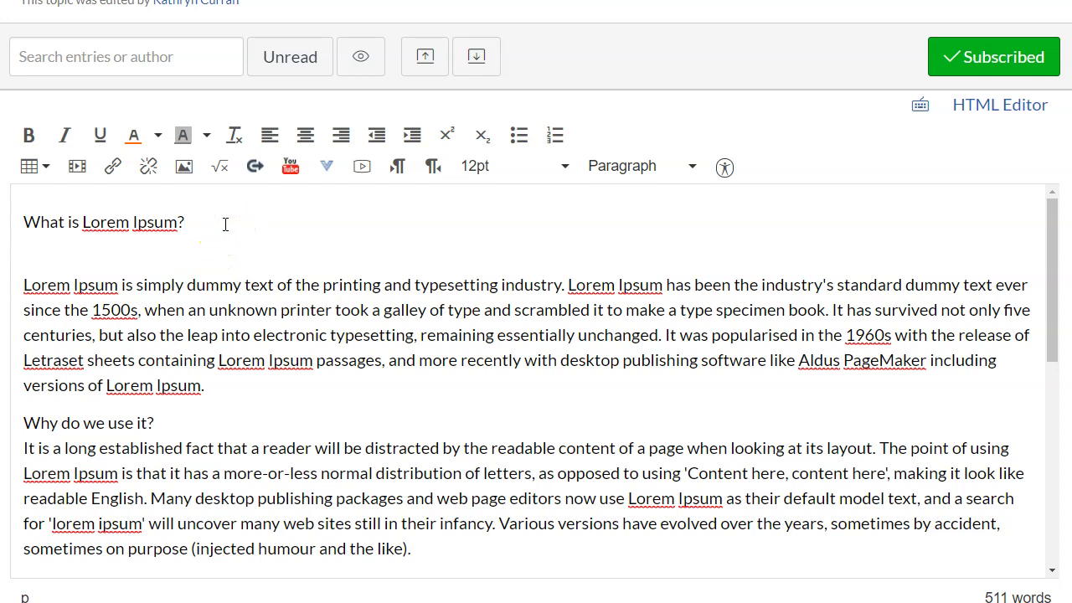
Set the text colour of the line "What is Lorem Ipsum?" to navy blue.
left_click_drag(207, 224, 42, 224)
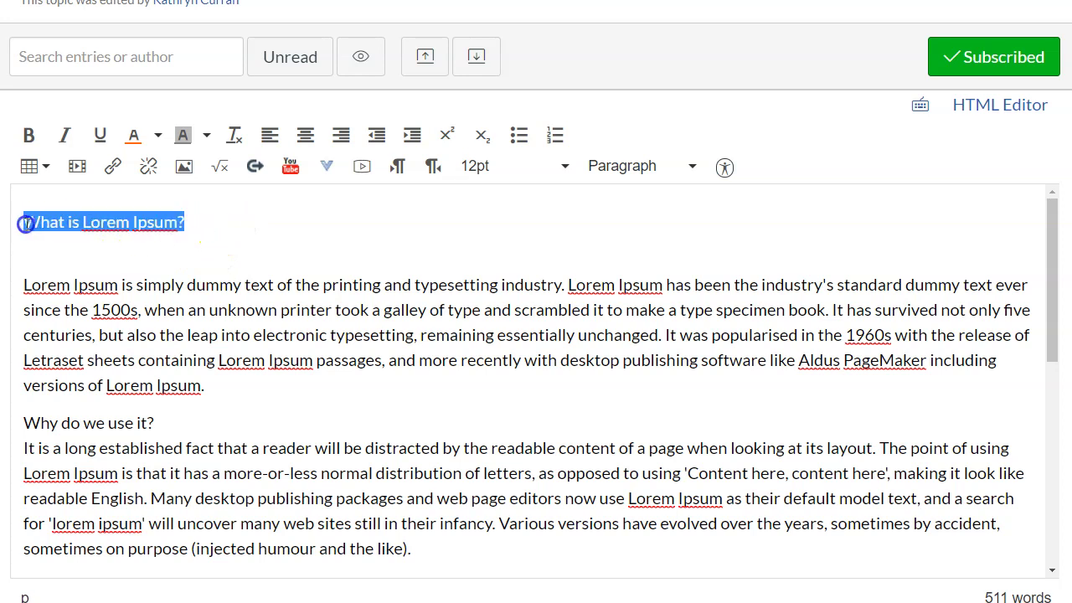
left_click(157, 137)
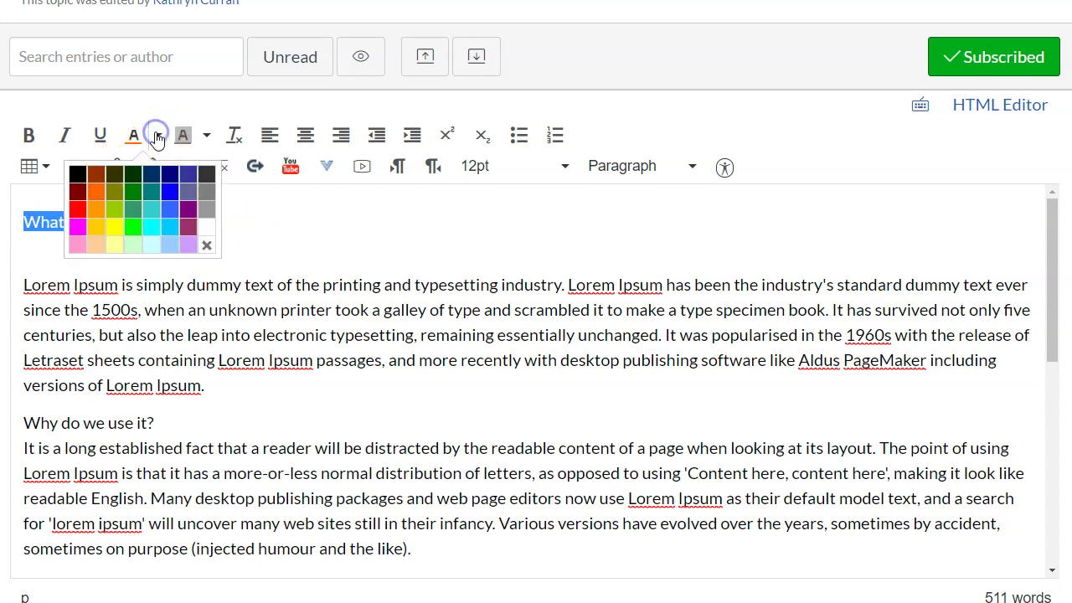
left_click(170, 173)
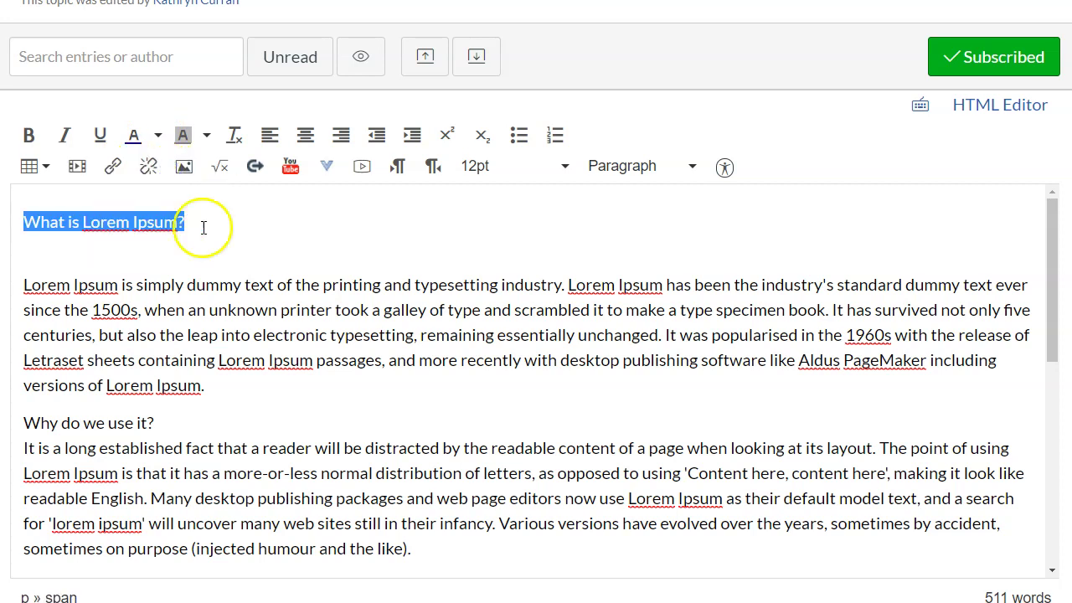
left_click(315, 242)
Give the line "What is Lorem Ipsum?" a yellow background colour.
left_click_drag(282, 232, 20, 224)
left_click(207, 137)
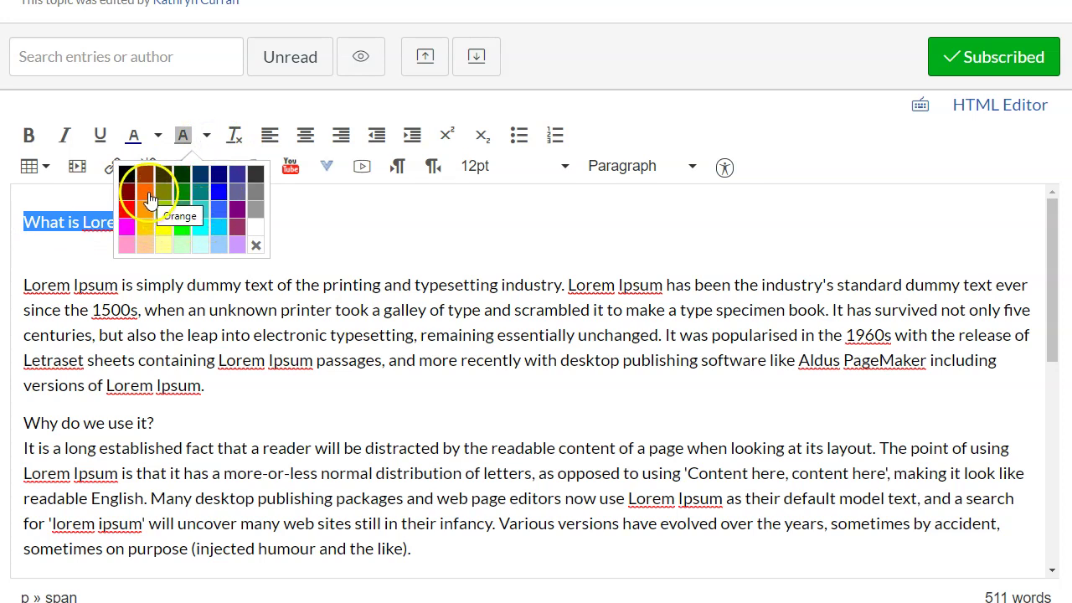
left_click(163, 227)
left_click(228, 226)
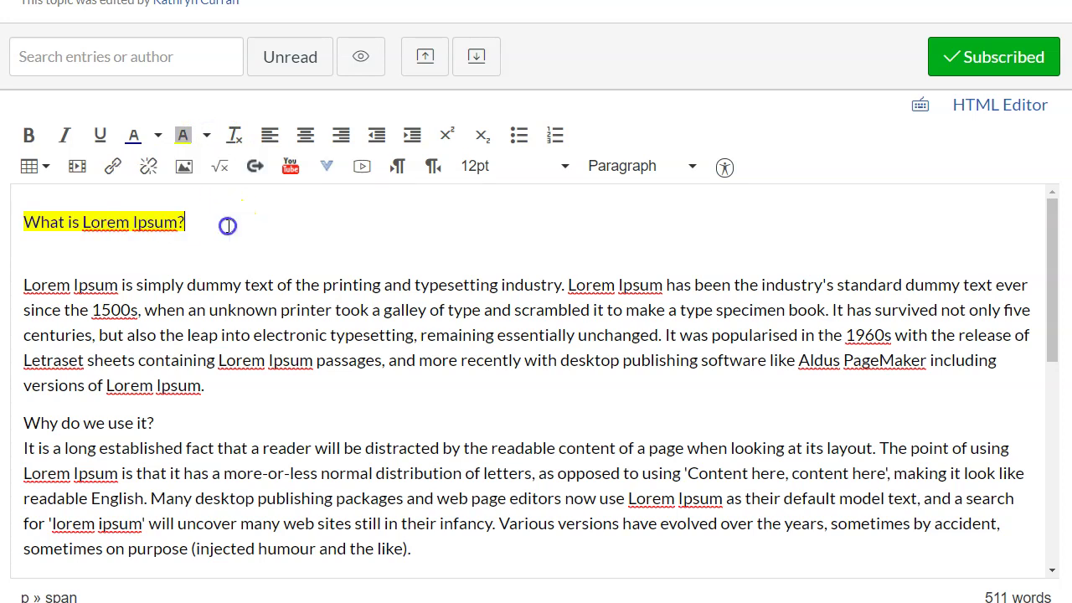
Clear the text colour and background colour from the line "What is Lorem Ipsum?".
left_click_drag(242, 222, 104, 220)
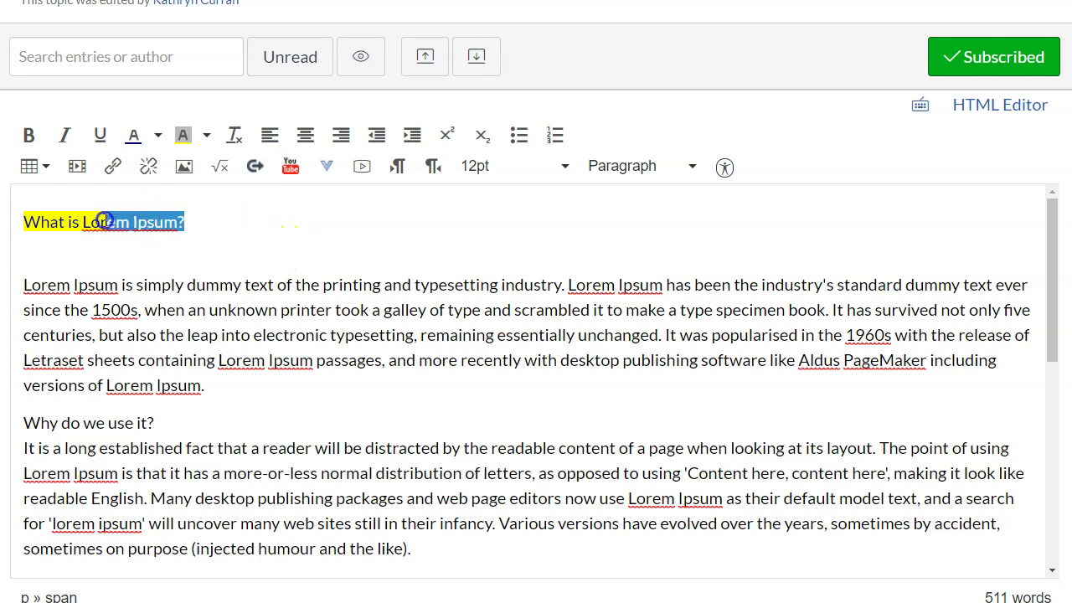
left_click(235, 135)
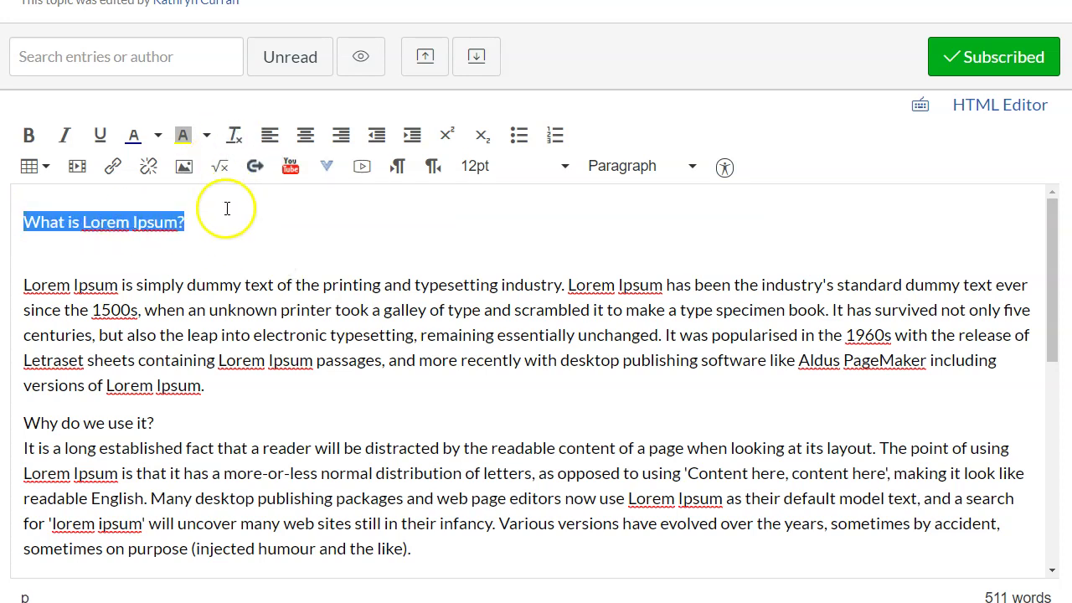
left_click(224, 211)
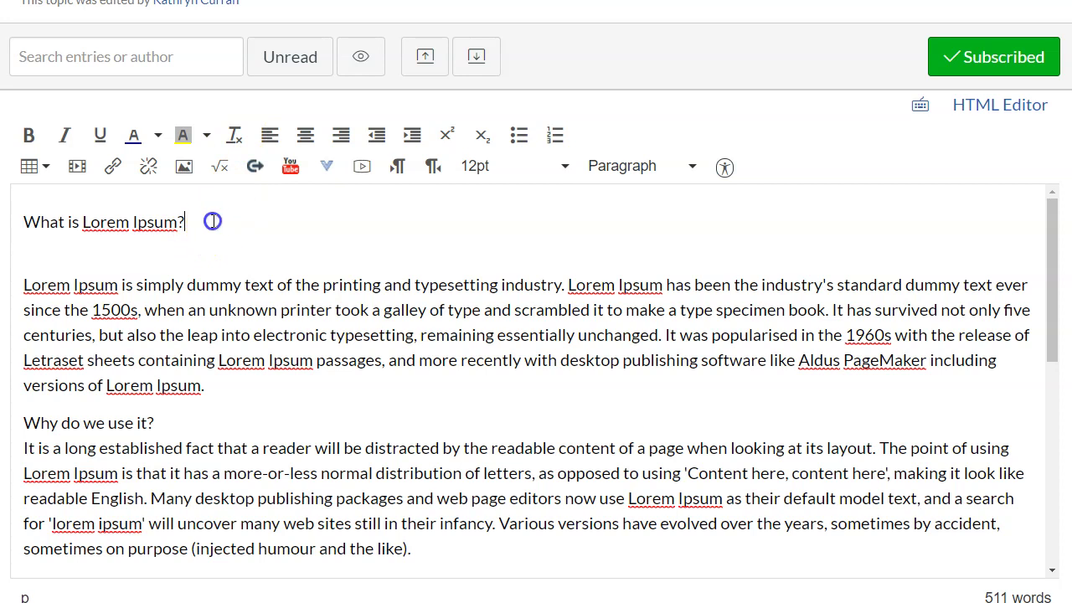
Apply the Header 2 style to the line "What is Lorem Ipsum?".
left_click_drag(212, 221, 32, 222)
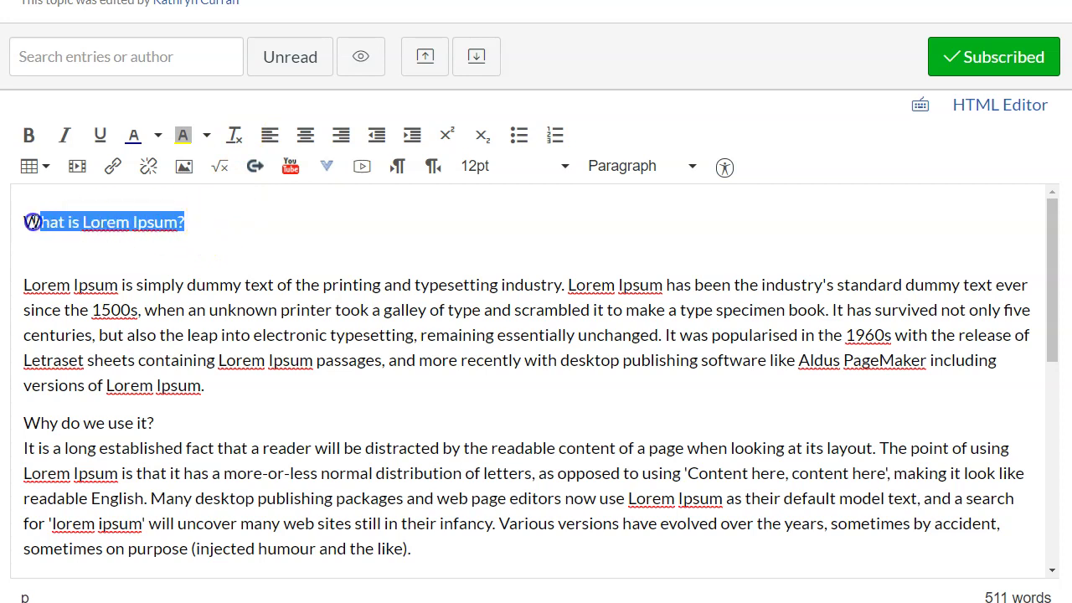
left_click(687, 168)
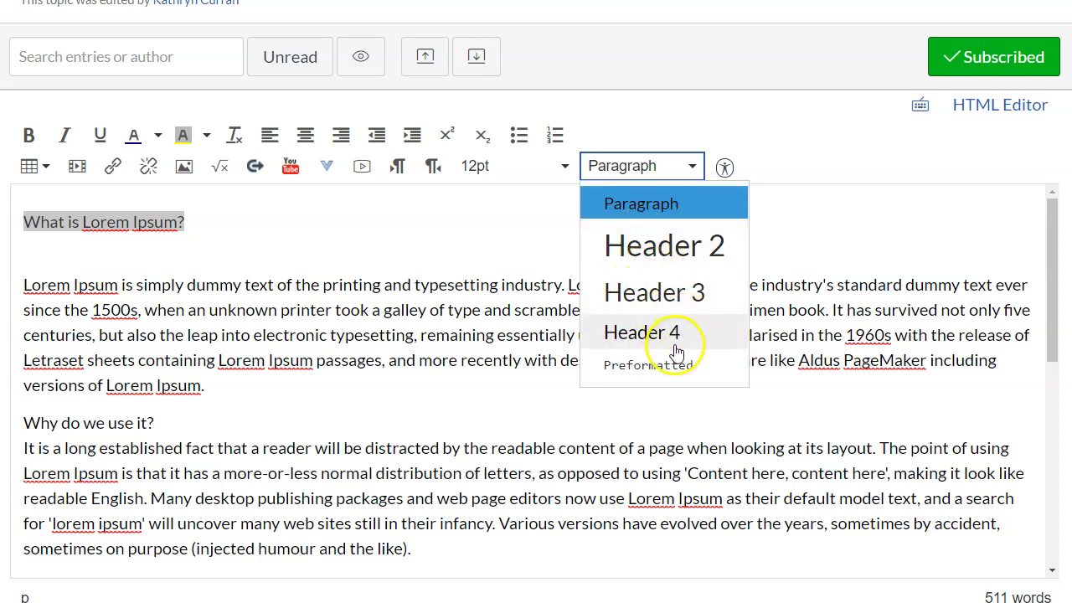
left_click(675, 272)
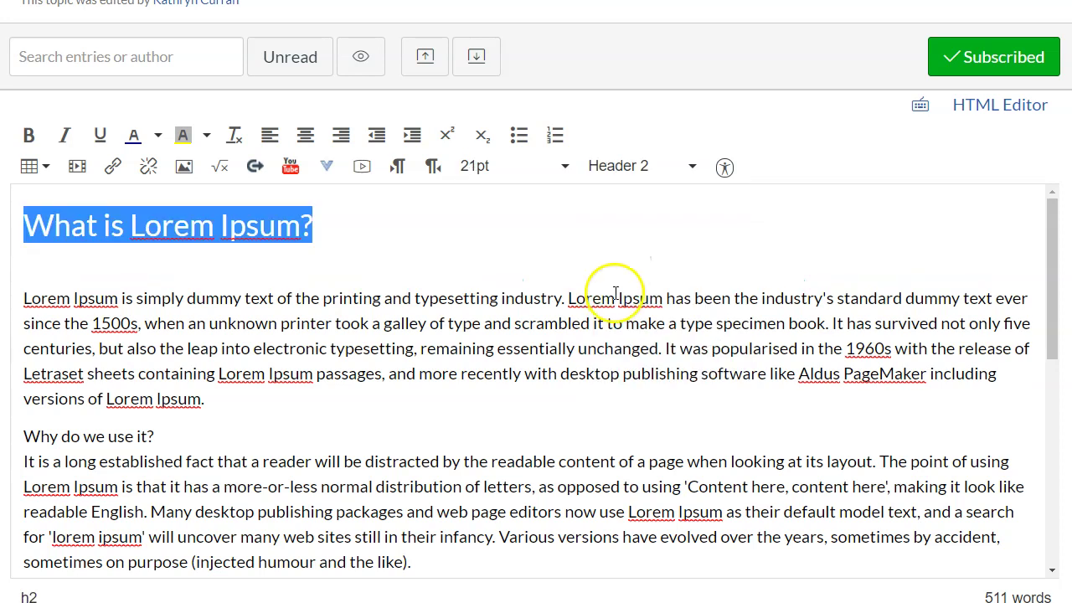
Remove the blank line under the first heading, put "Why do we use it?" in its own paragraph and style it as Header 3.
left_click(192, 467)
left_click_drag(155, 414, 17, 413)
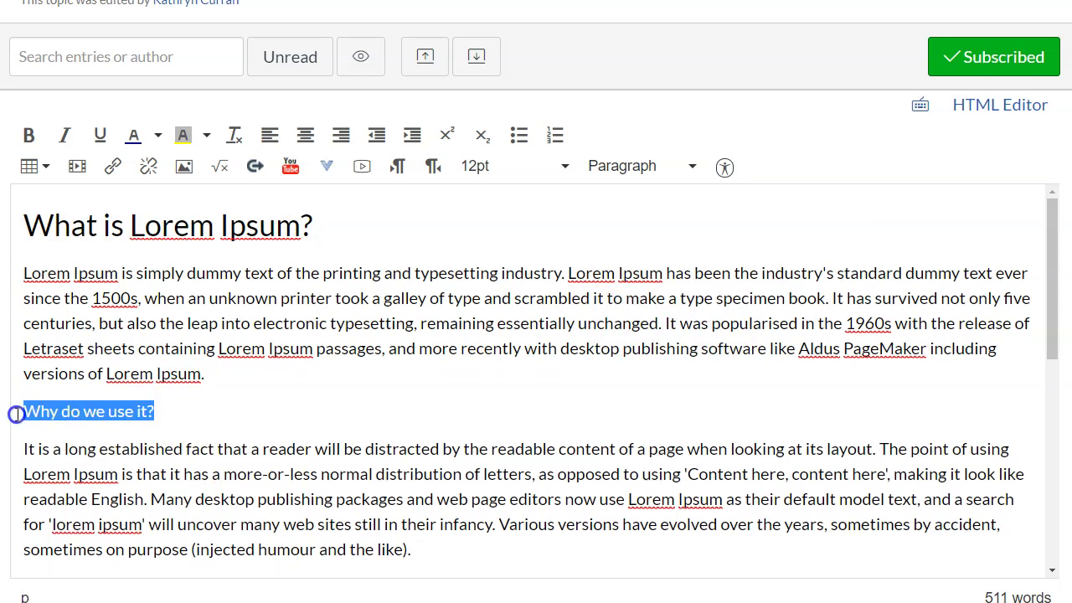
left_click(665, 164)
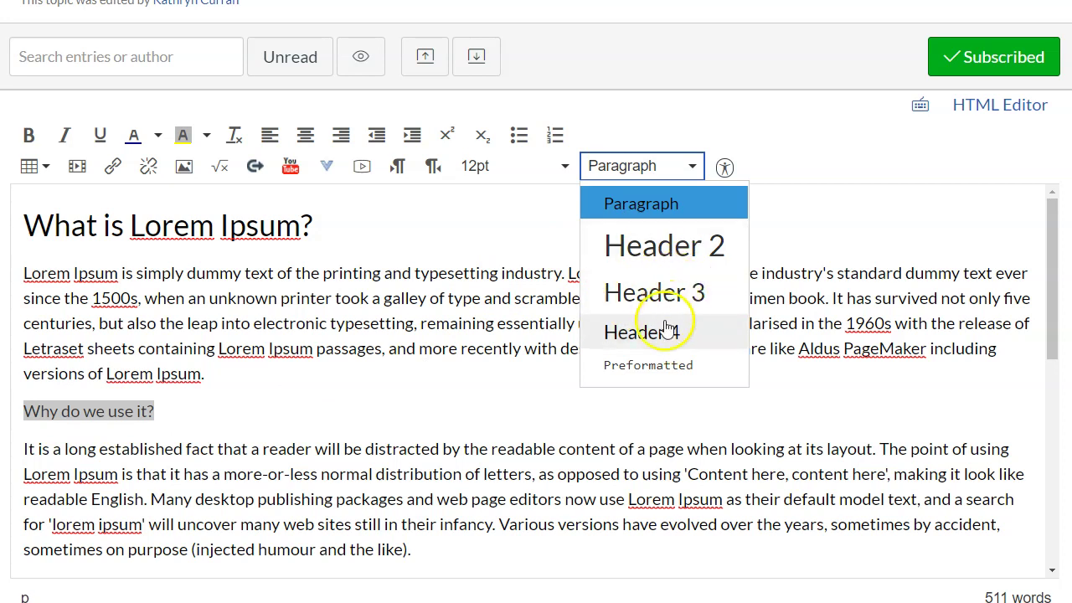
left_click(669, 291)
left_click(293, 452)
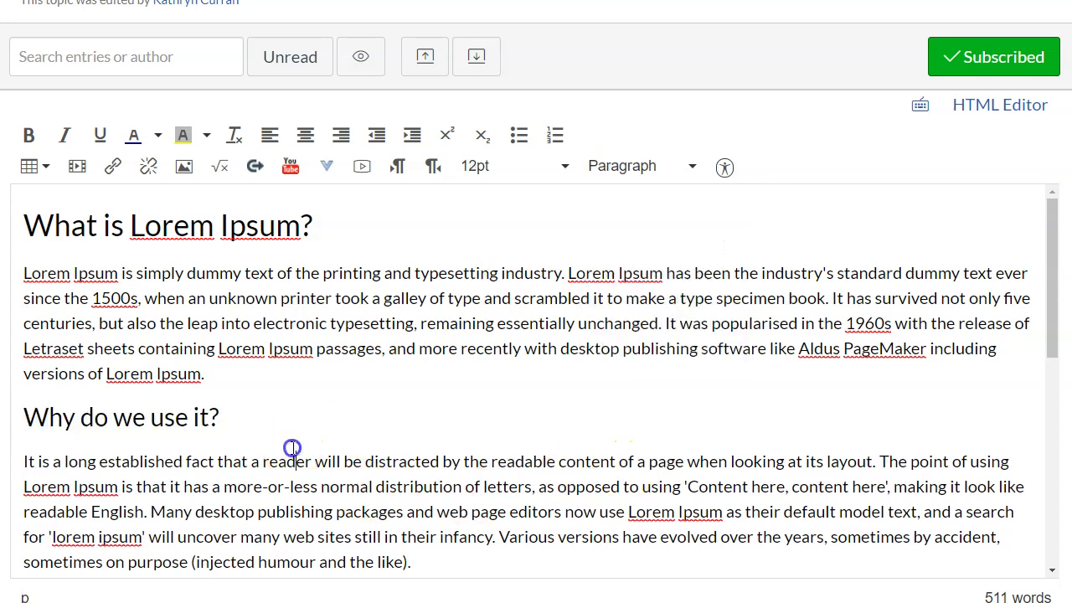
Change the style of the heading "Why do we use it?" to Header 4.
left_click_drag(260, 414, 37, 414)
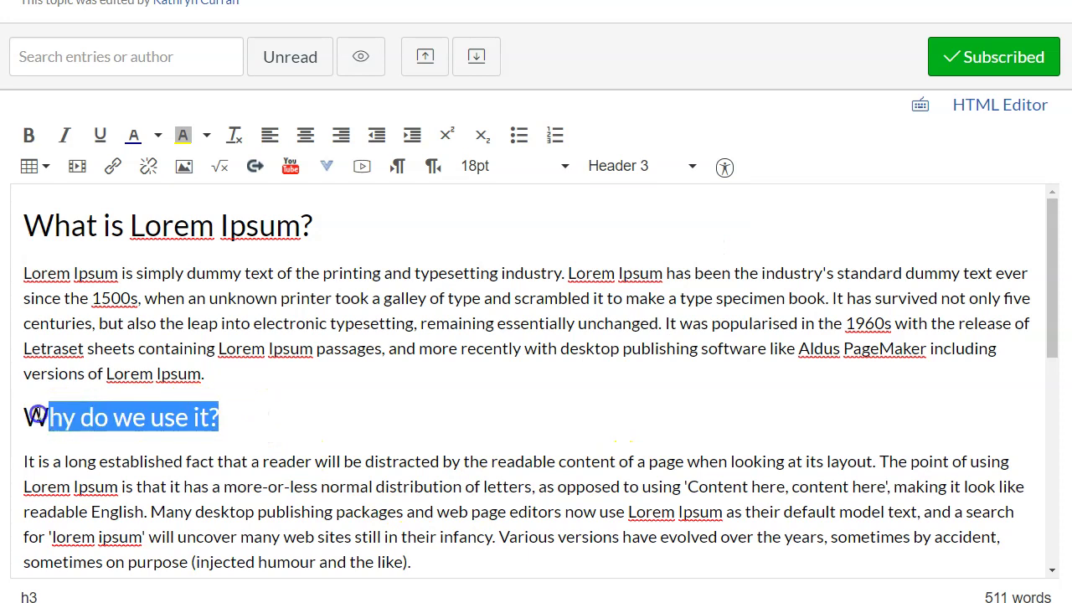
left_click(620, 165)
left_click(630, 329)
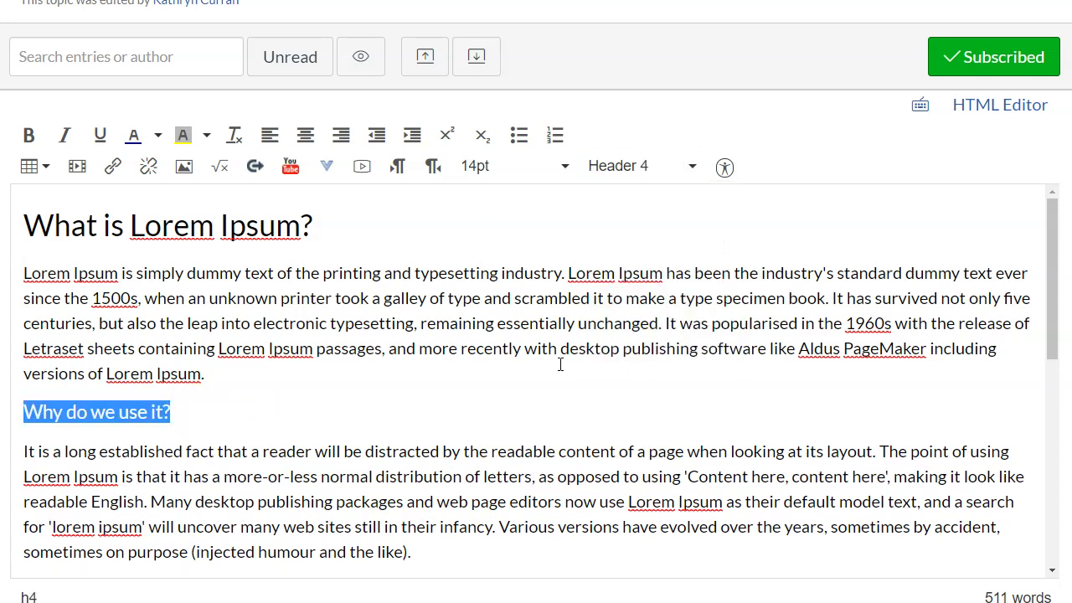
Set the text colour of the headings "Why do we use it?" and "What is Lorem Ipsum?" to orange.
left_click(158, 138)
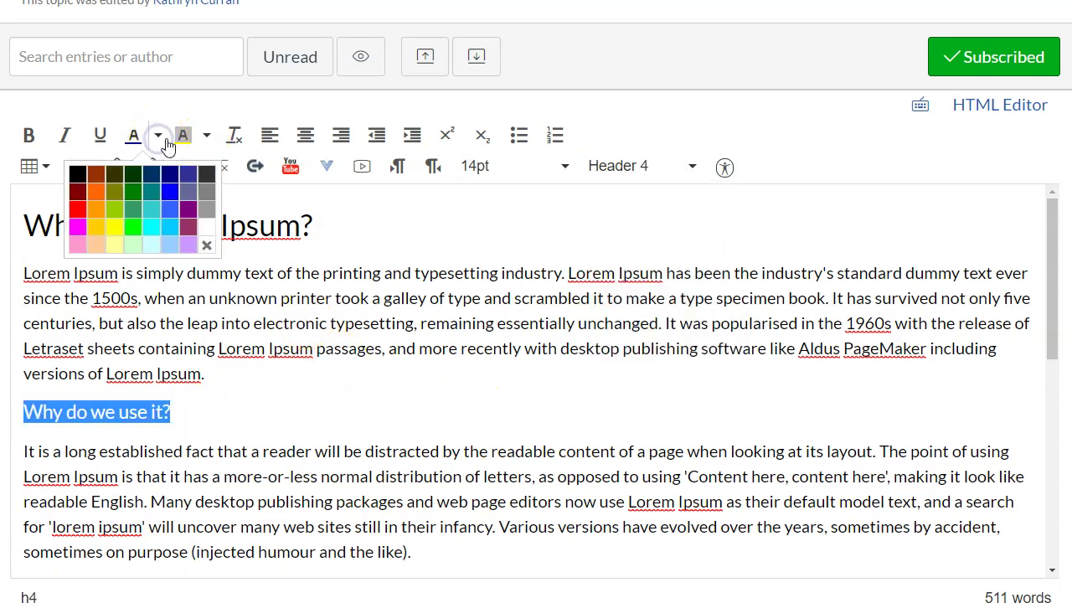
left_click(92, 200)
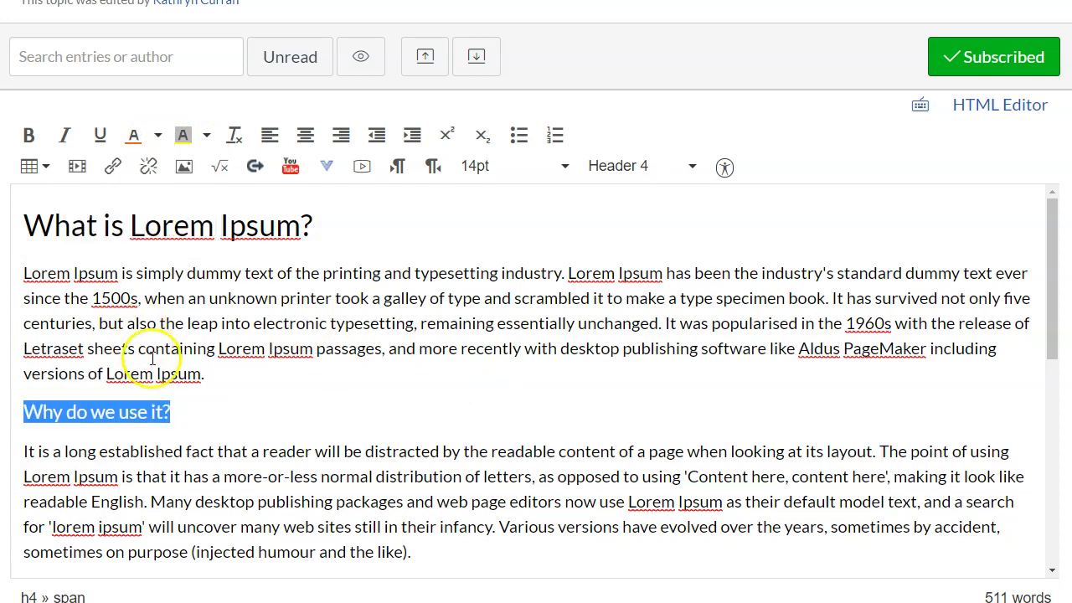
left_click(173, 408)
left_click_drag(317, 224, 11, 225)
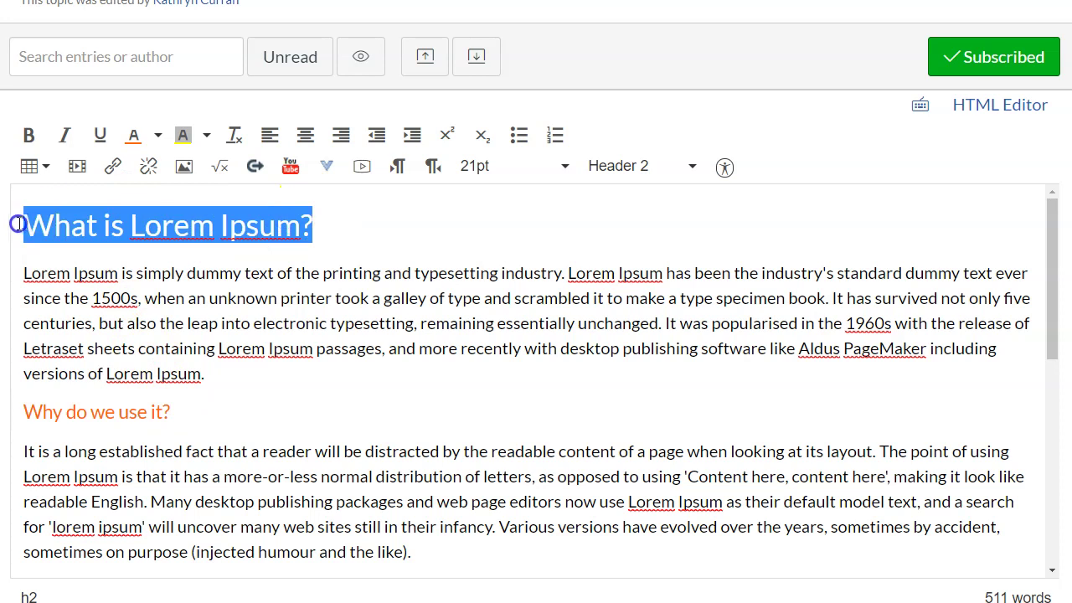
left_click(133, 135)
left_click(242, 365)
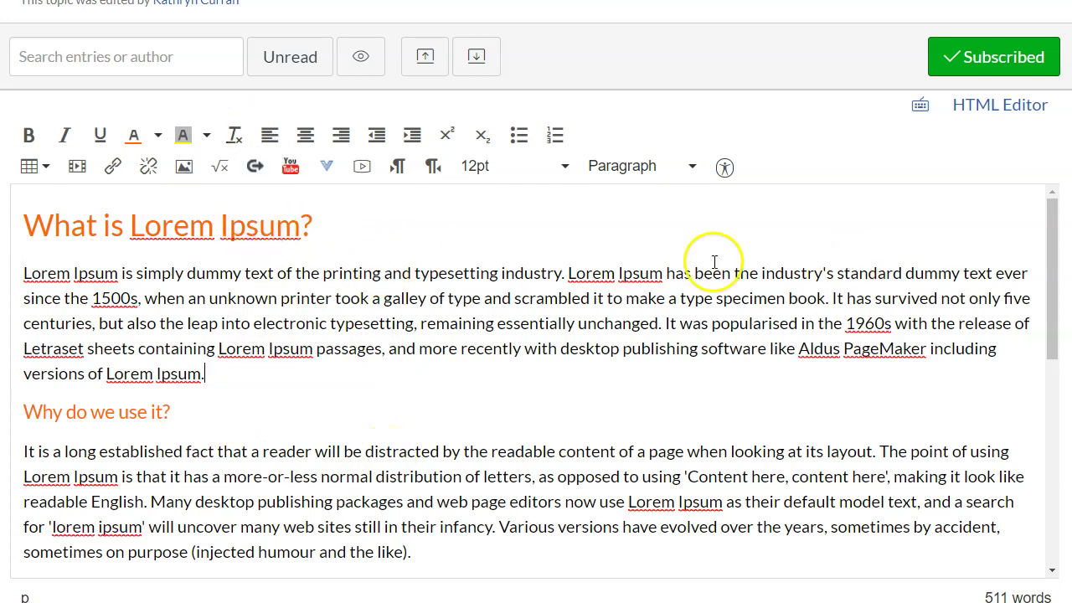
Try the right and left alignments on the heading "What is Lorem Ipsum?" and leave it centred.
left_click_drag(340, 230, 24, 225)
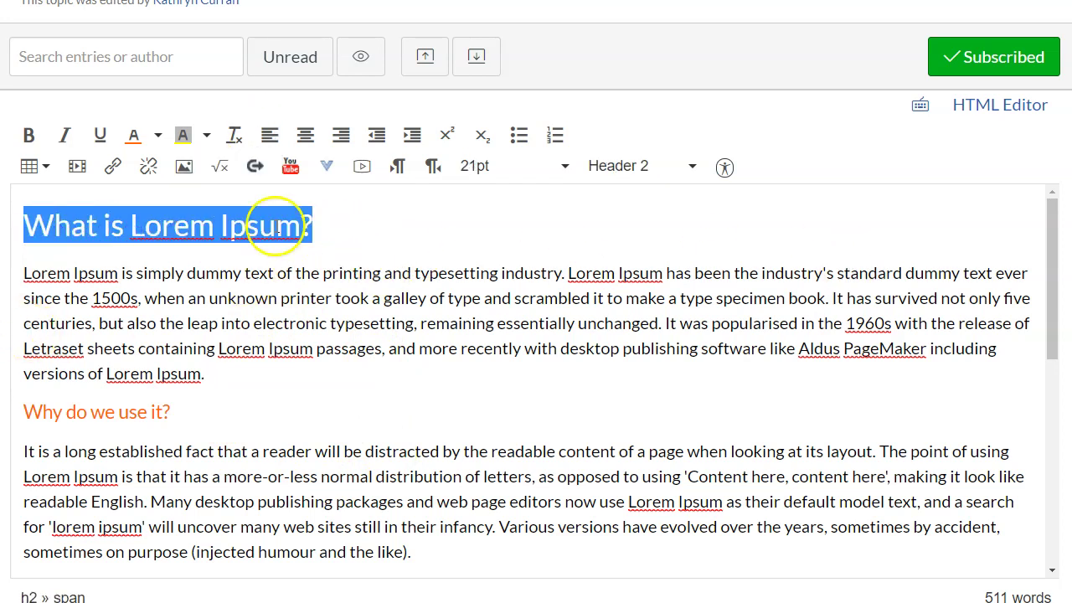
left_click(305, 136)
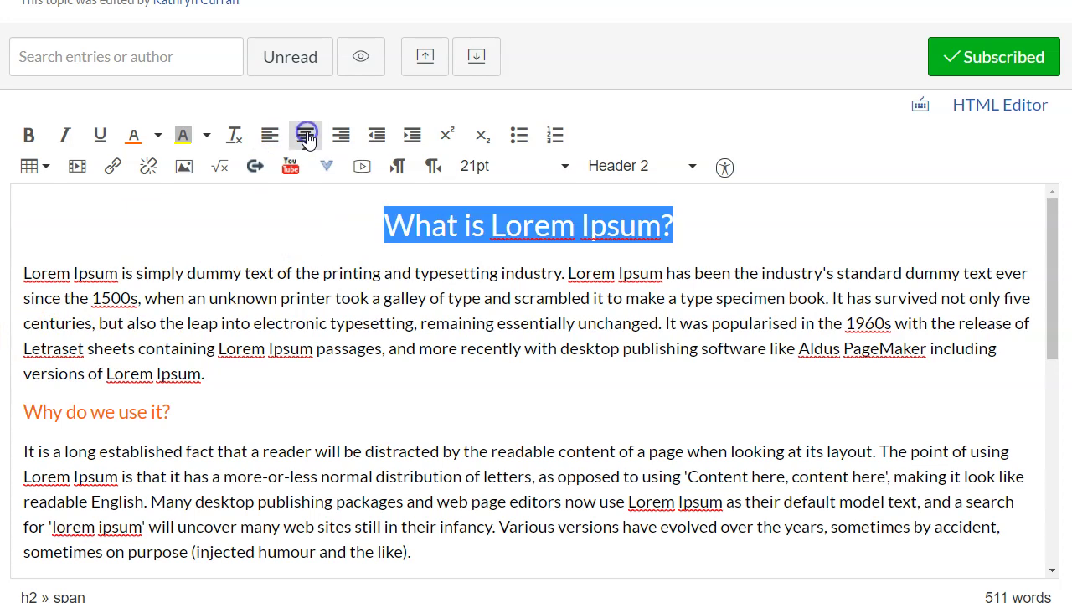
left_click(341, 136)
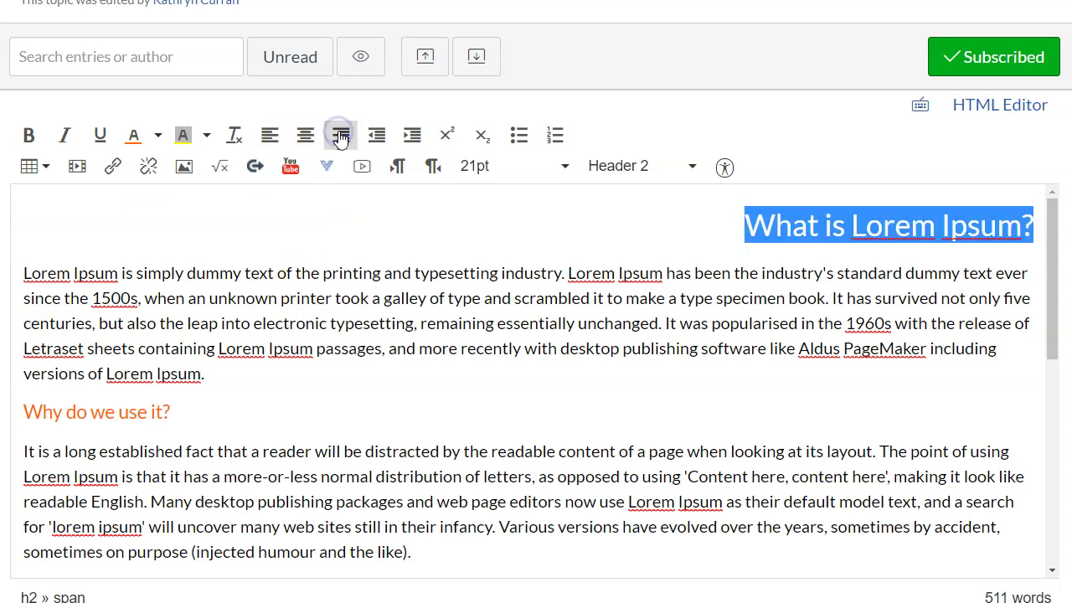
left_click(271, 136)
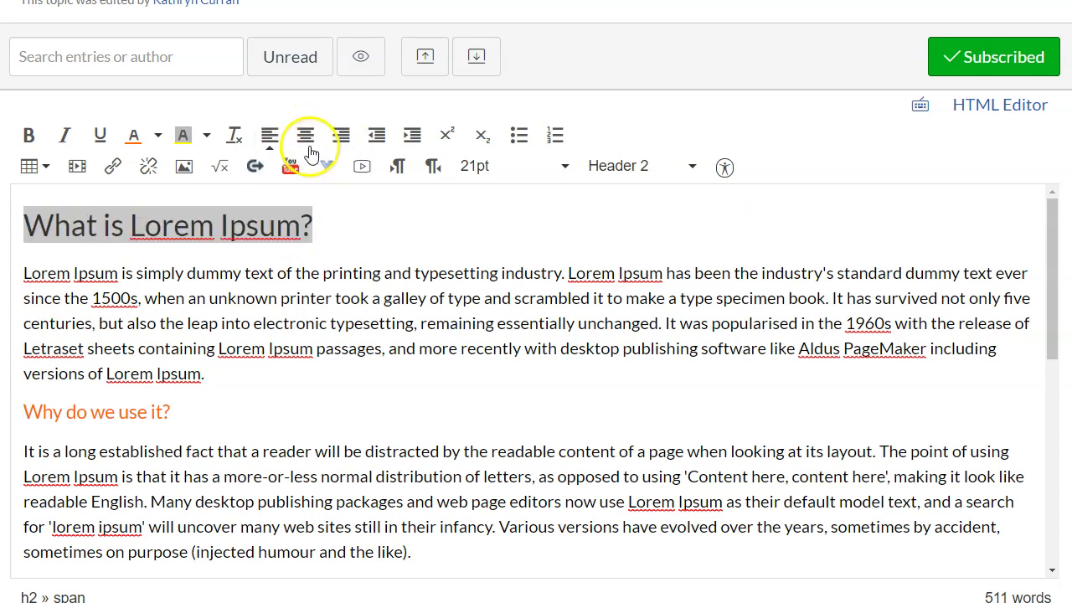
left_click(308, 149)
left_click(351, 239)
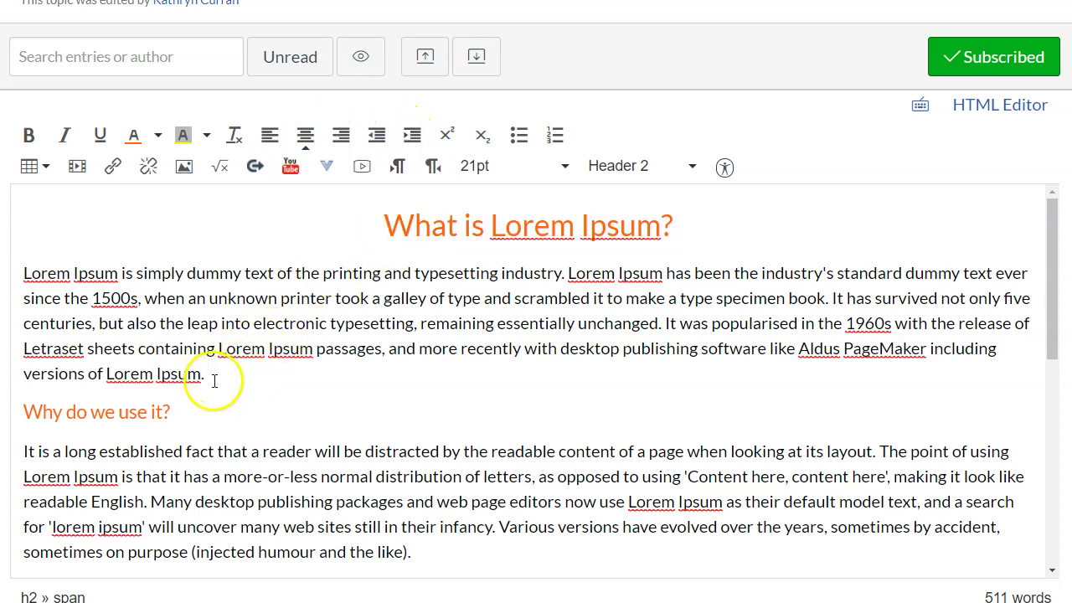
Increase the indent of the whole paragraph under the heading "What is Lorem Ipsum?" by one level.
left_click_drag(223, 371, 22, 275)
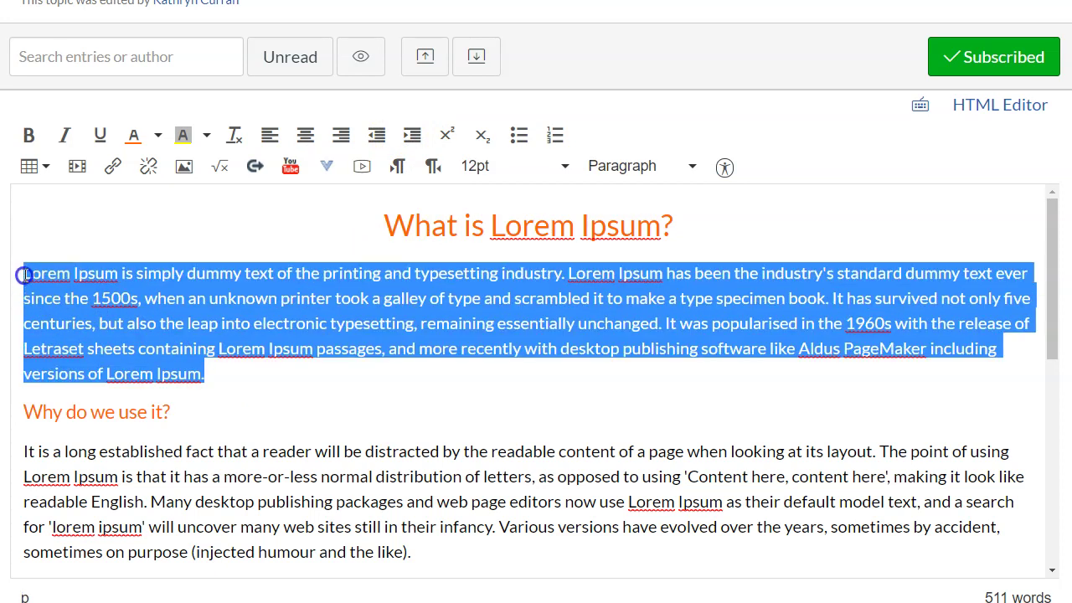
left_click(412, 137)
left_click(143, 369)
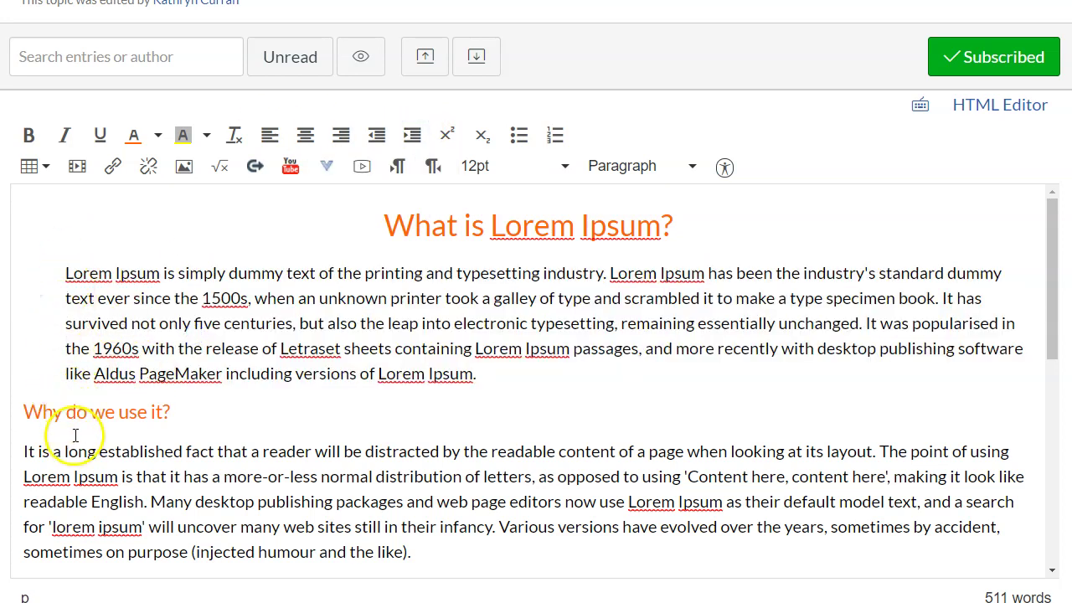
Decrease the indent of the whole paragraph under the heading "What is Lorem Ipsum?" by one level.
left_click_drag(553, 377, 60, 281)
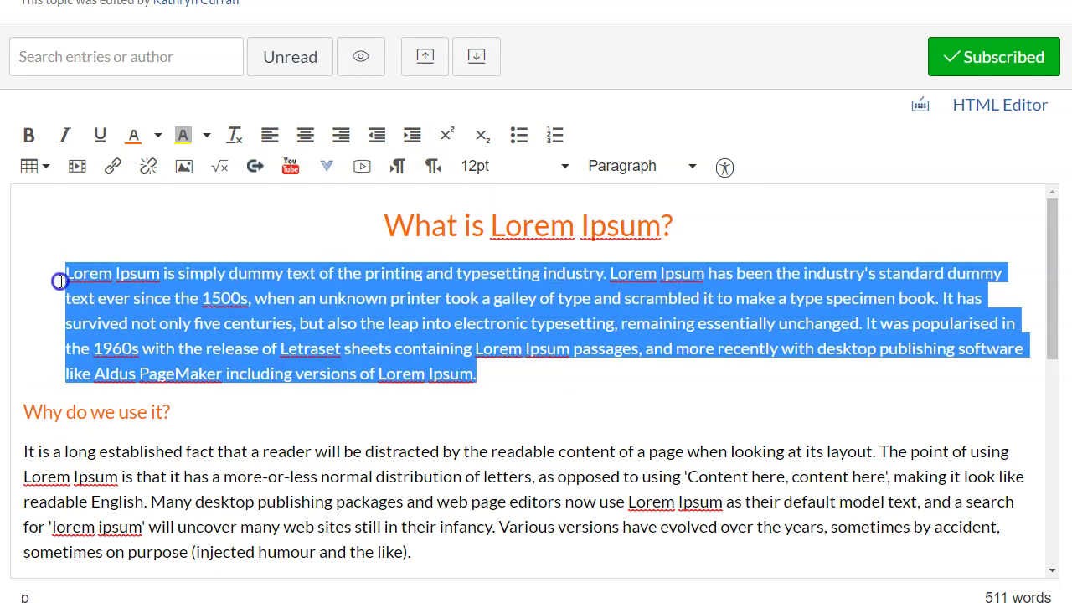
left_click(377, 135)
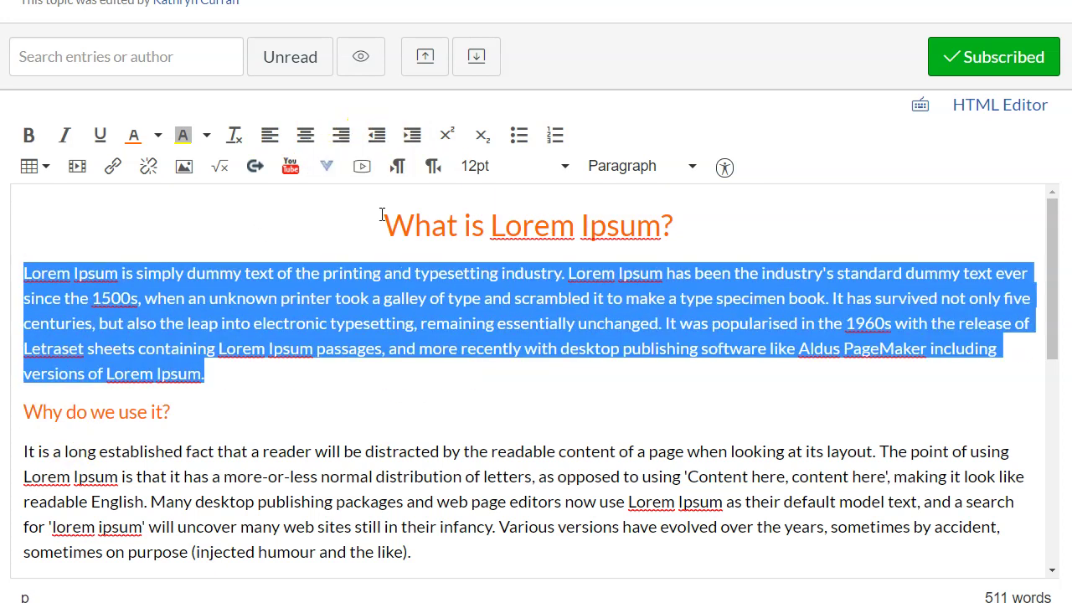
left_click(272, 384)
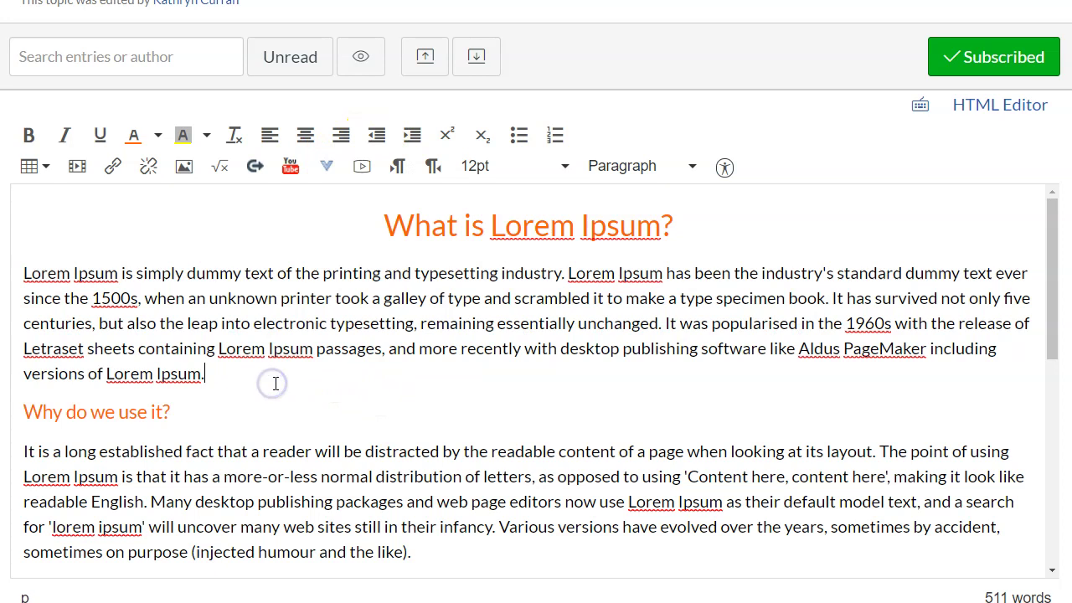
Format the lines list 1, list 2 and list 3 at the end of the text as a bulleted list, toggling the bullets off and on again.
scroll(275, 383, "down", 4)
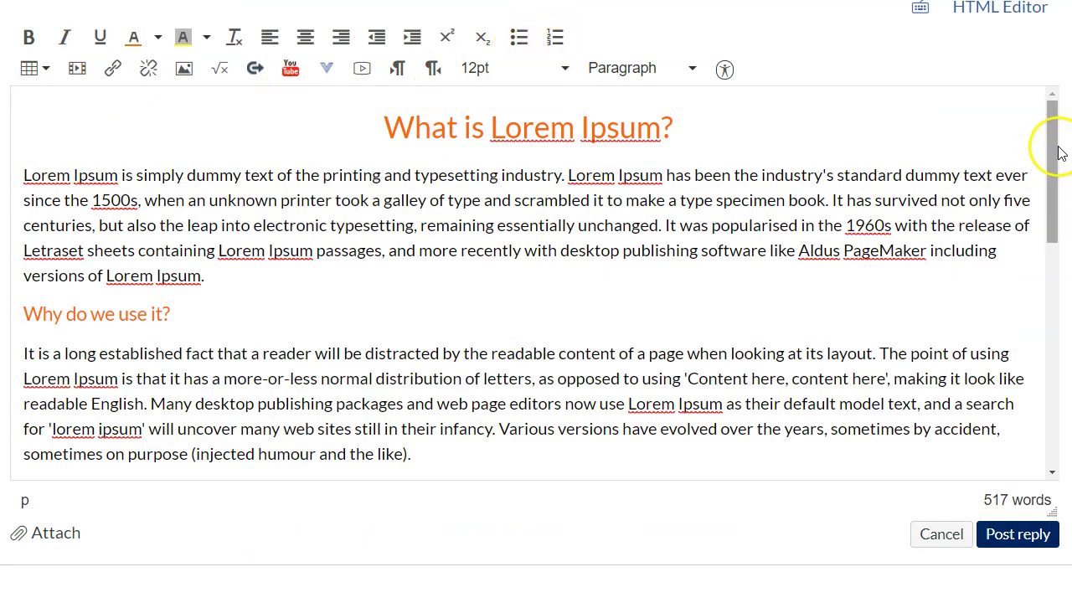
left_click_drag(1052, 155, 1043, 411)
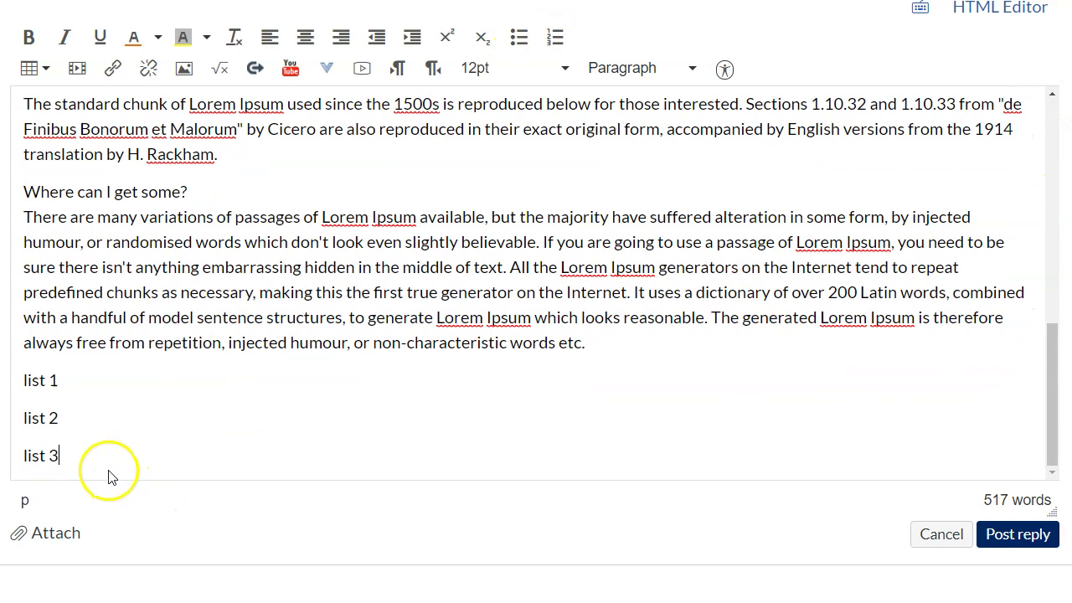
left_click_drag(58, 457, 26, 386)
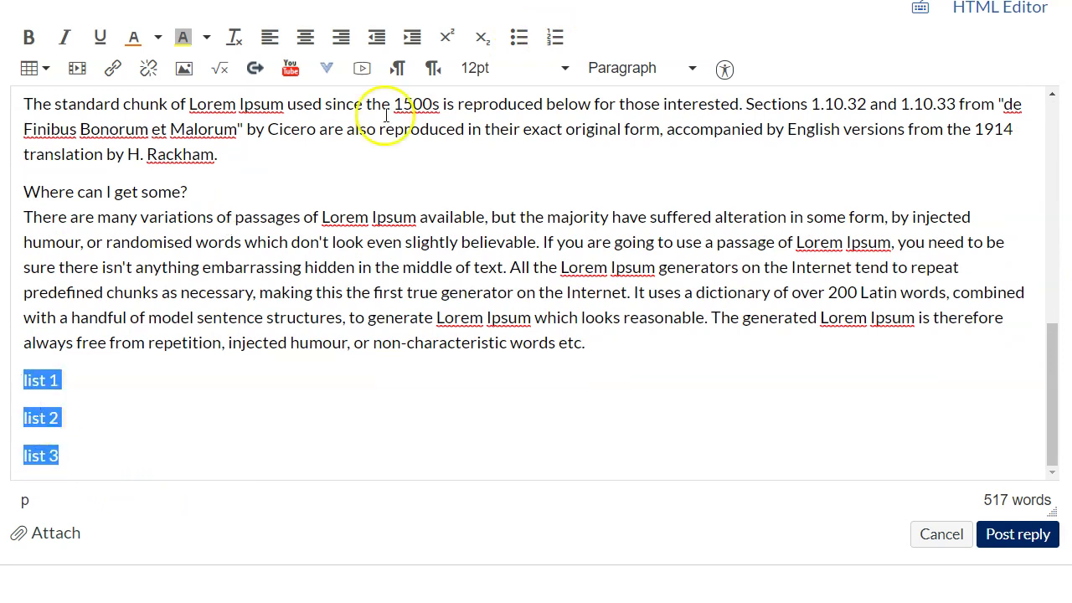
left_click(518, 37)
left_click(123, 412)
left_click_drag(125, 455, 36, 426)
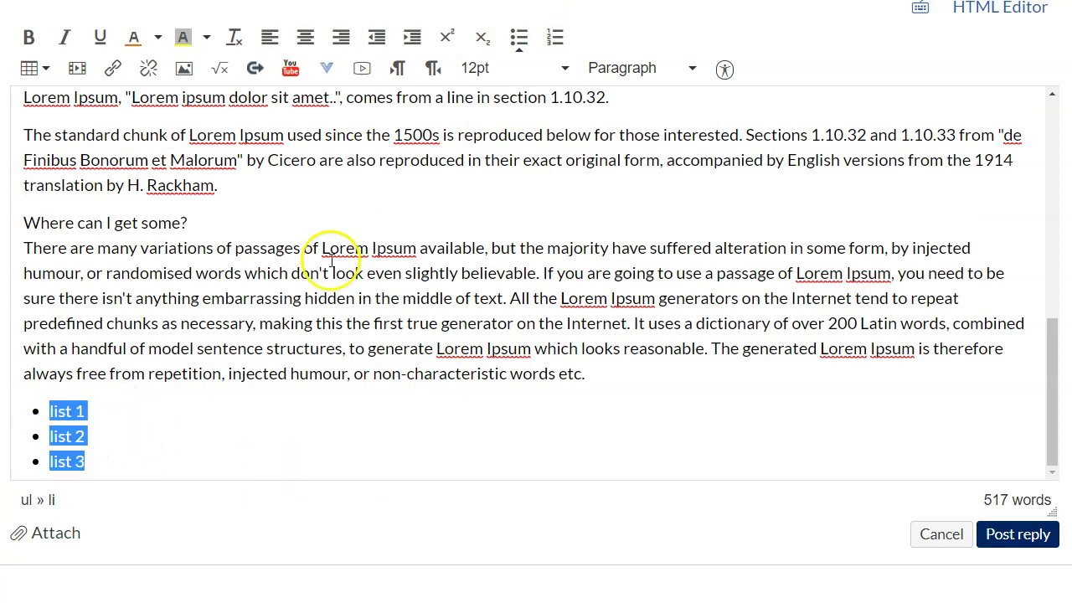
left_click(518, 37)
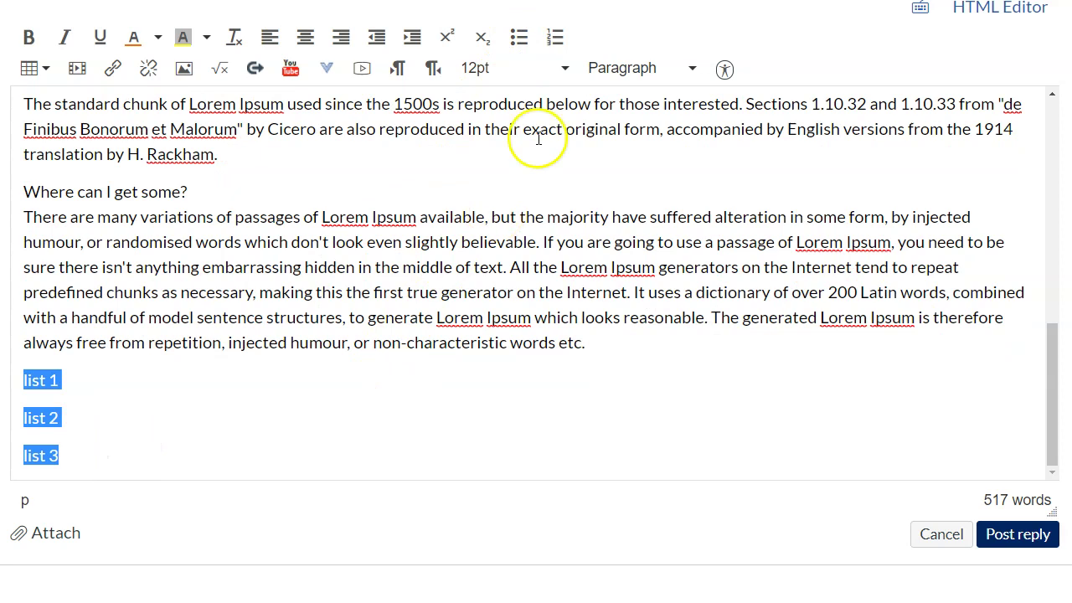
left_click(521, 39)
left_click(378, 388)
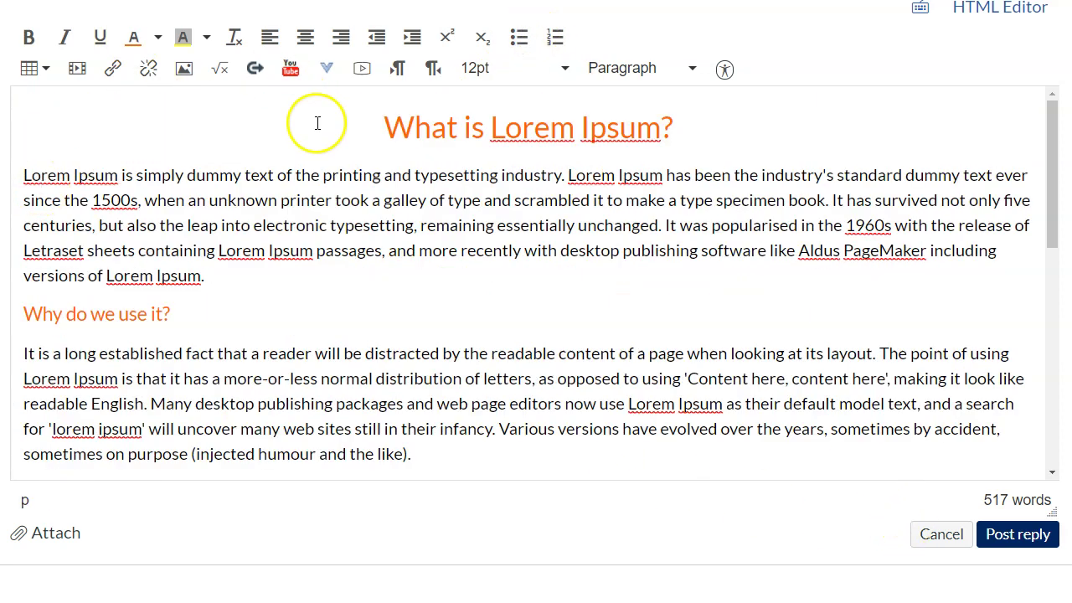
Try adding empty lines between the first paragraph and the heading "Why do we use it?".
left_click(212, 275)
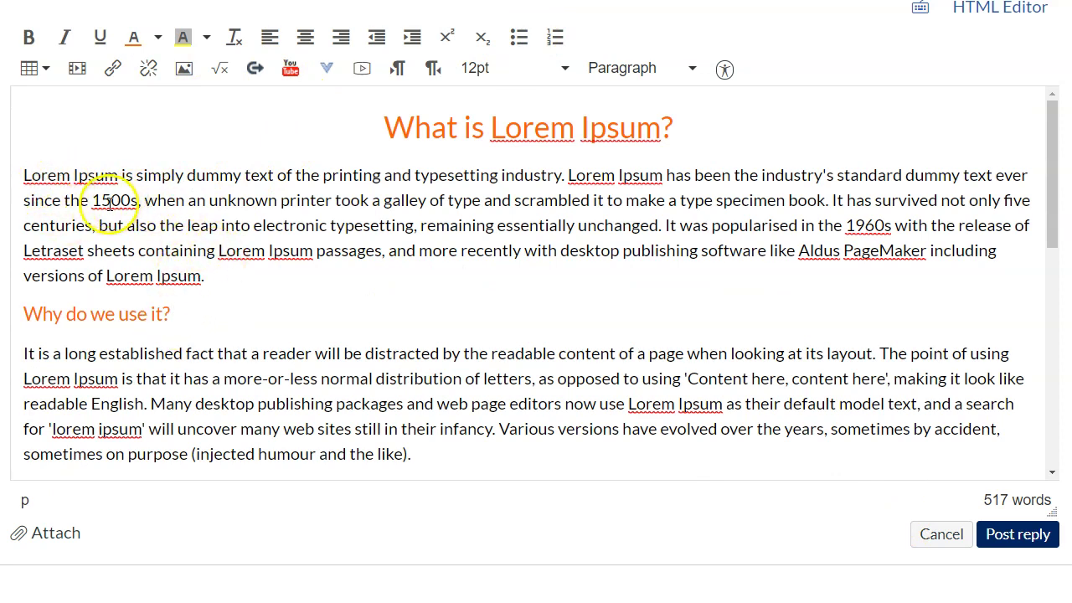
left_click(224, 275)
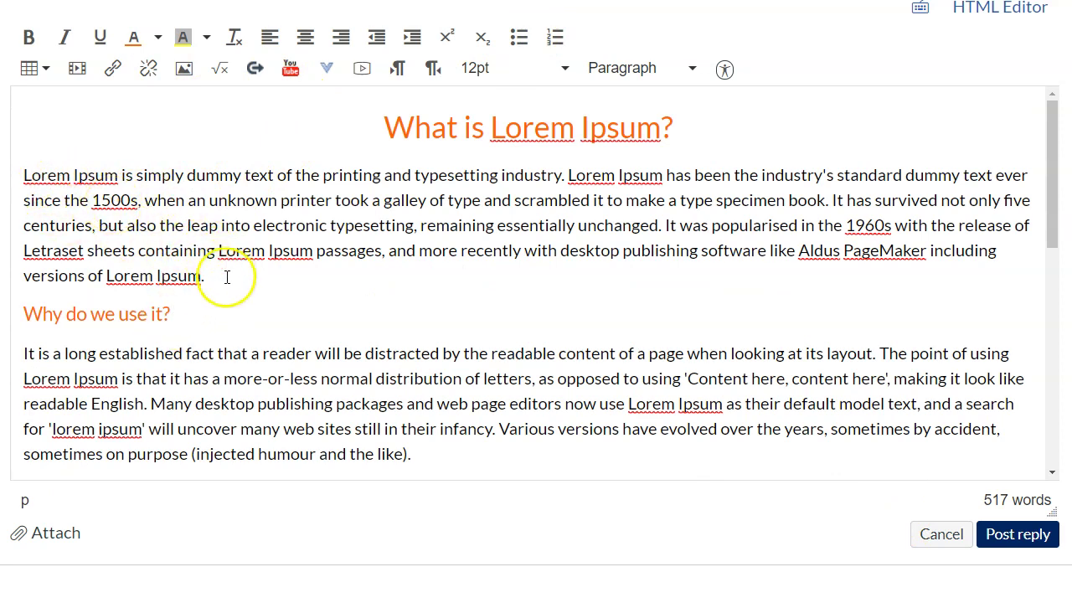
key("Return")
key("Return")
key("Return")
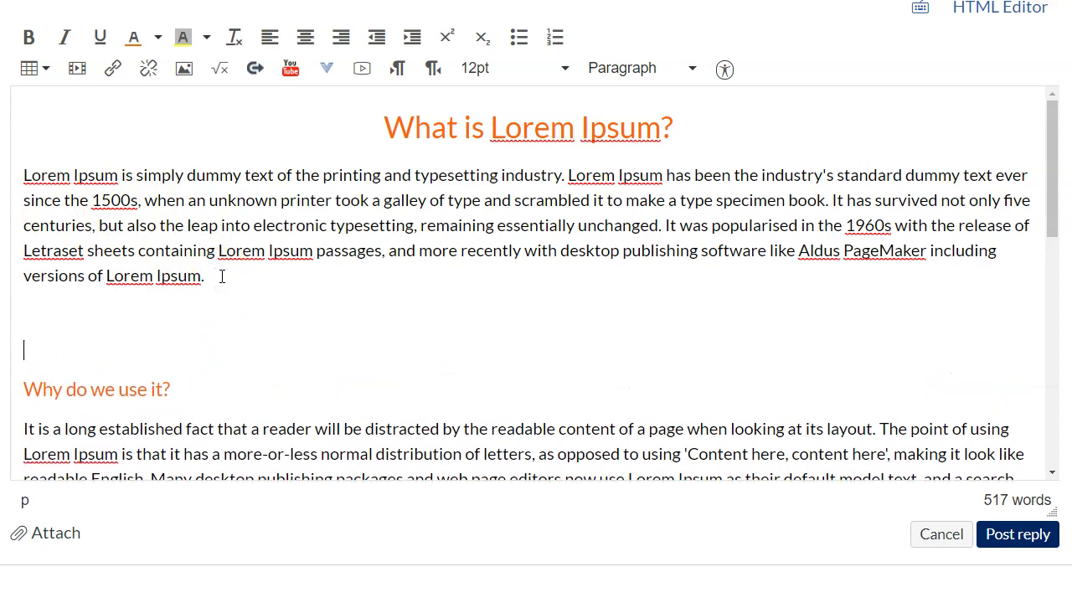
scroll(184, 192, "down", 2)
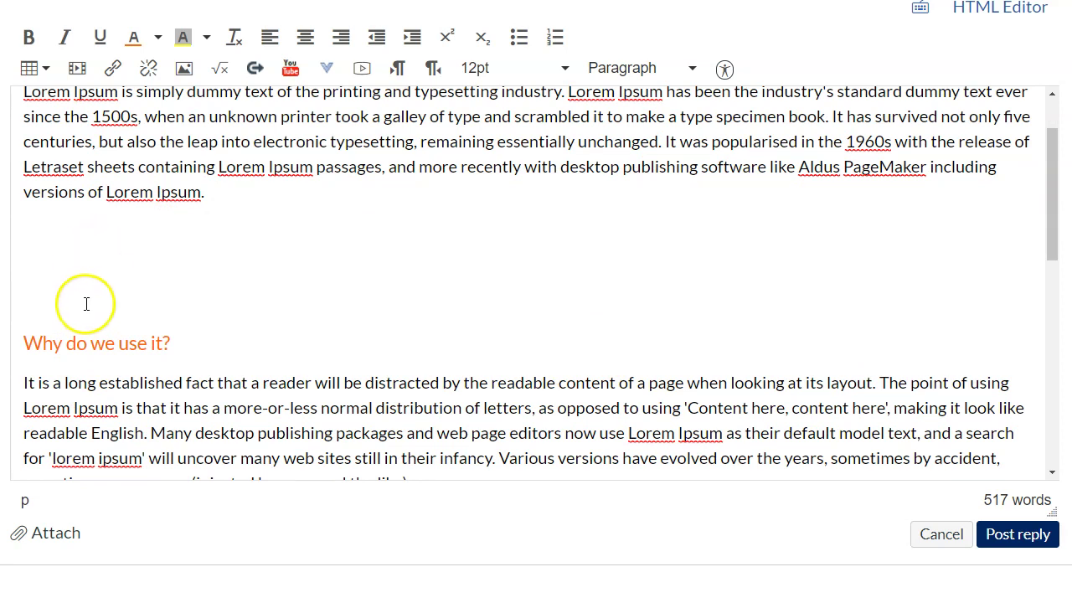
Delete the empty lines above the heading "Why do we use it?".
left_click(60, 277)
key("BackSpace")
key("BackSpace")
key("BackSpace")
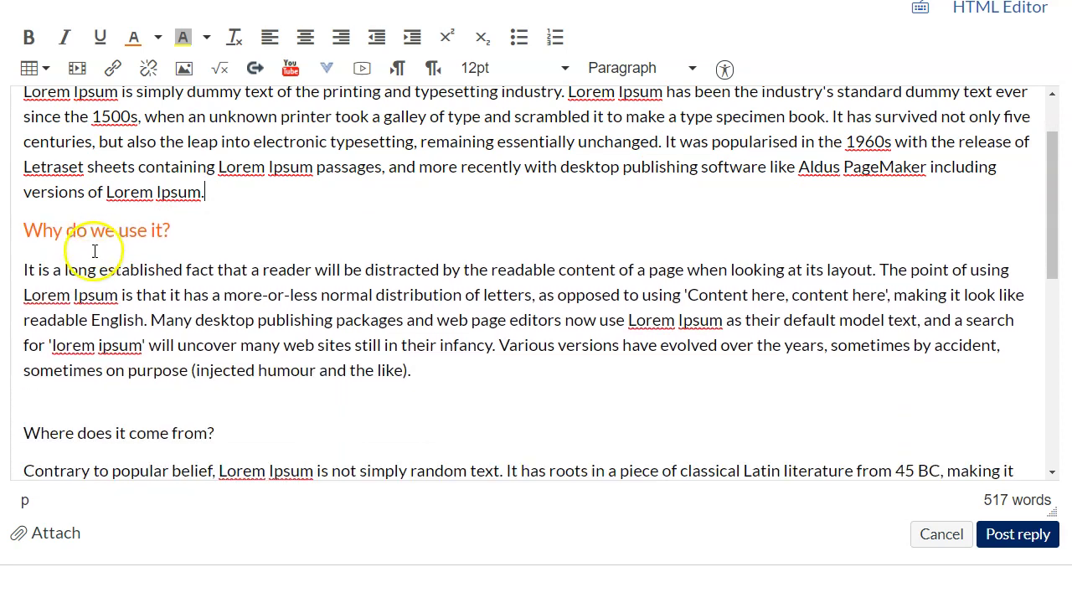
Start embedding an image at the beginning of the first paragraph and view the URL and Flickr source options.
scroll(201, 256, "up", 1)
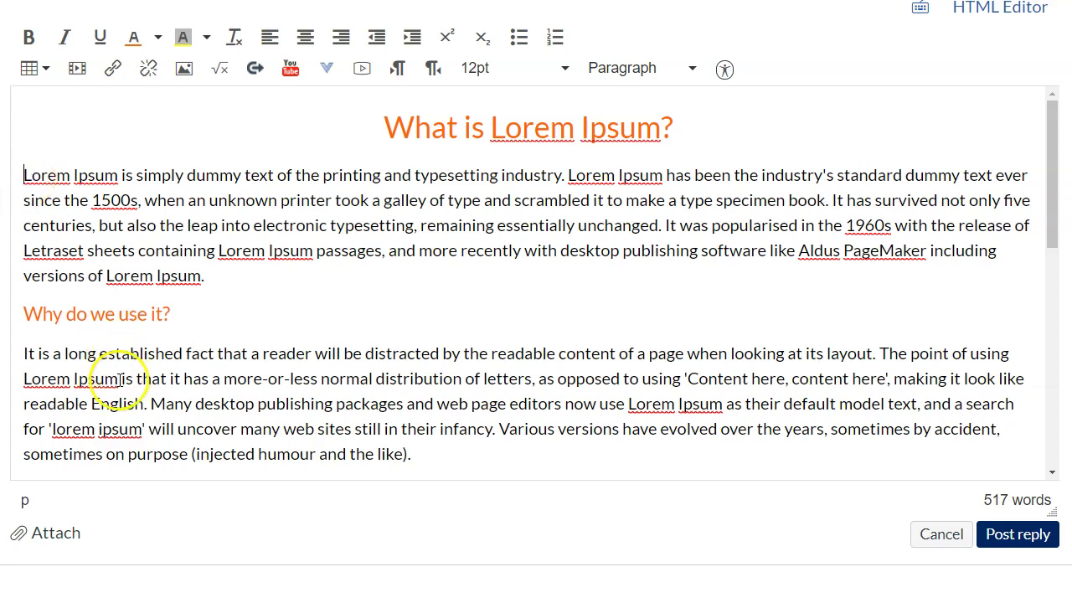
left_click(184, 70)
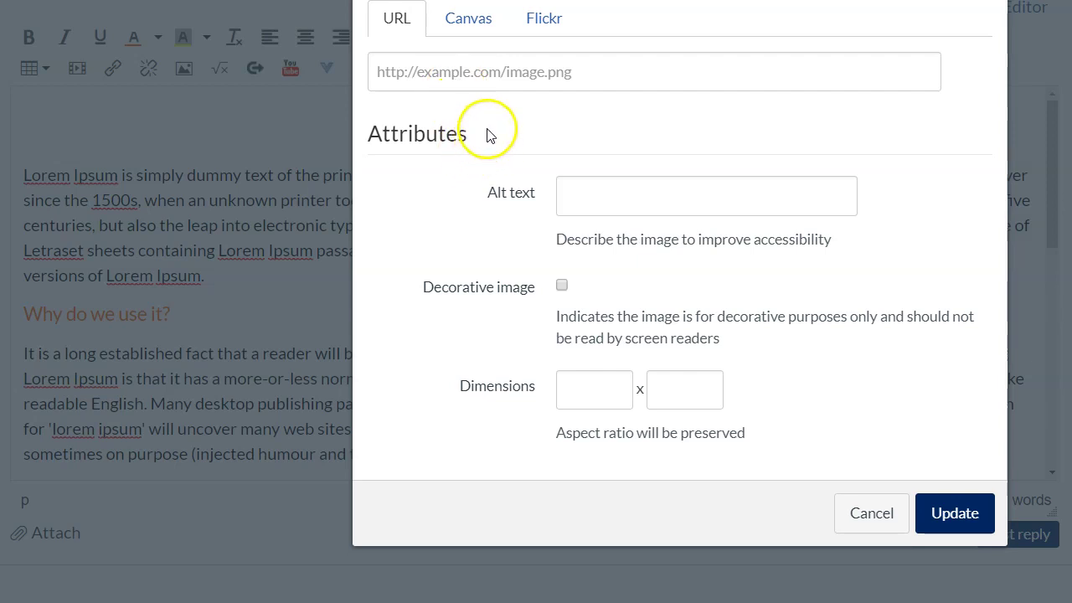
left_click(588, 78)
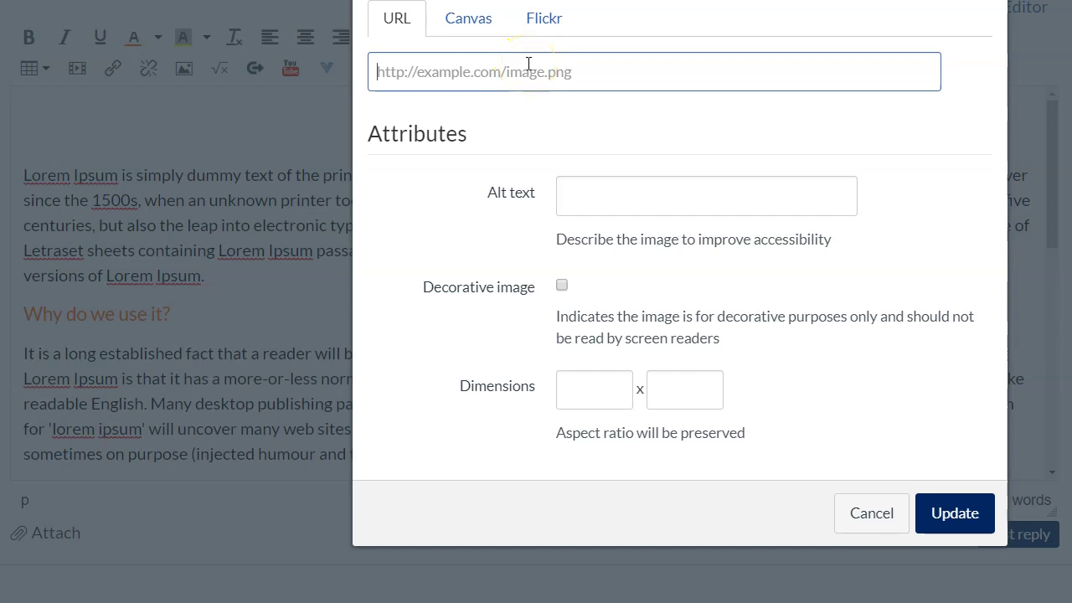
left_click(536, 20)
left_click(529, 138)
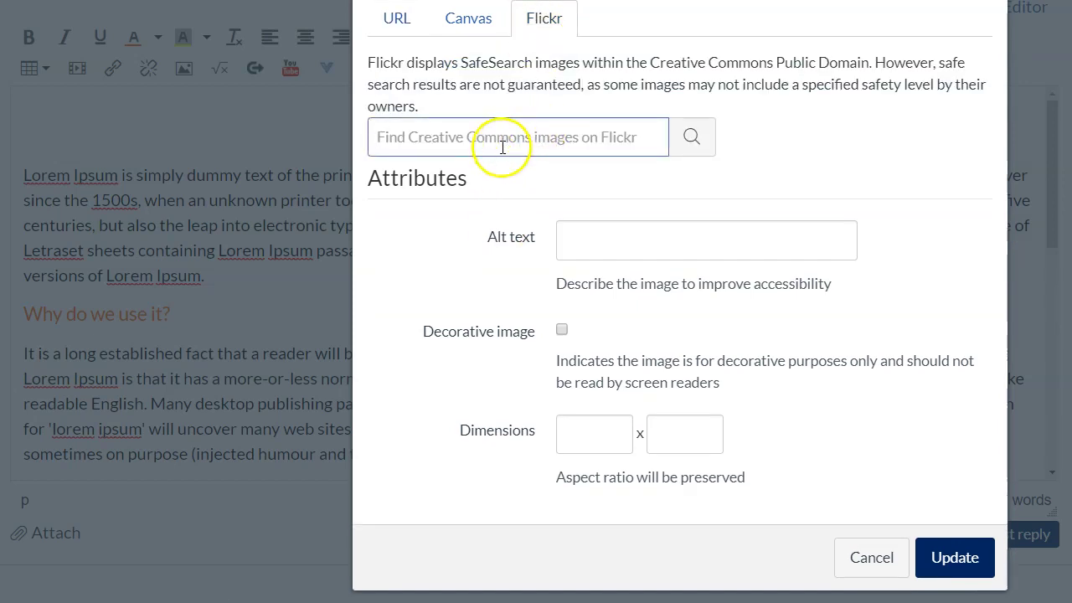
Upload image 1.jpg from the computer's Pictures folder to My files in Canvas as the image to embed.
left_click(456, 19)
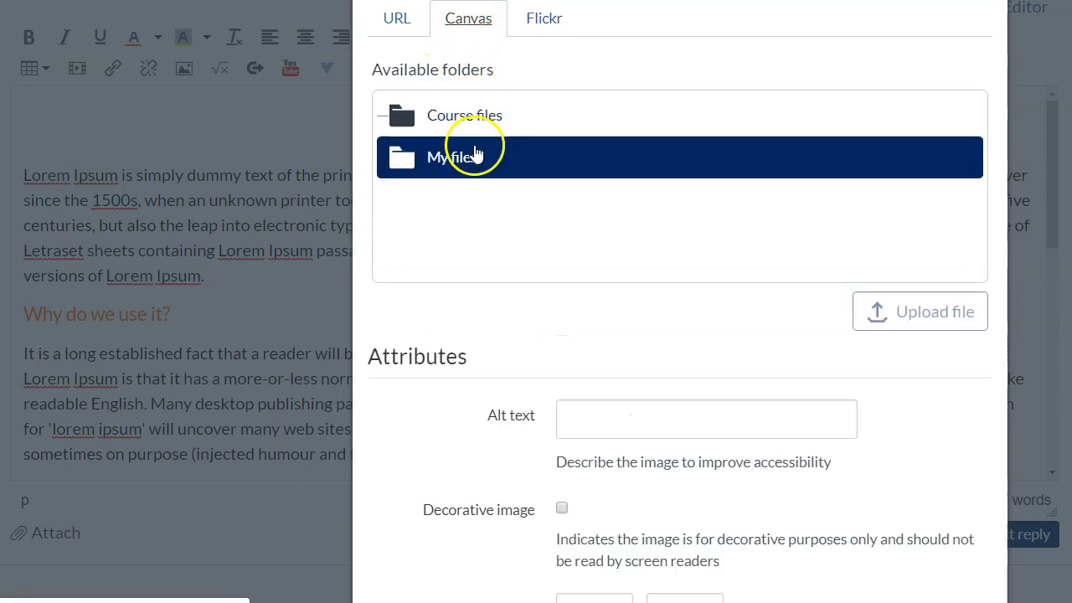
scroll(615, 38, "down", 1)
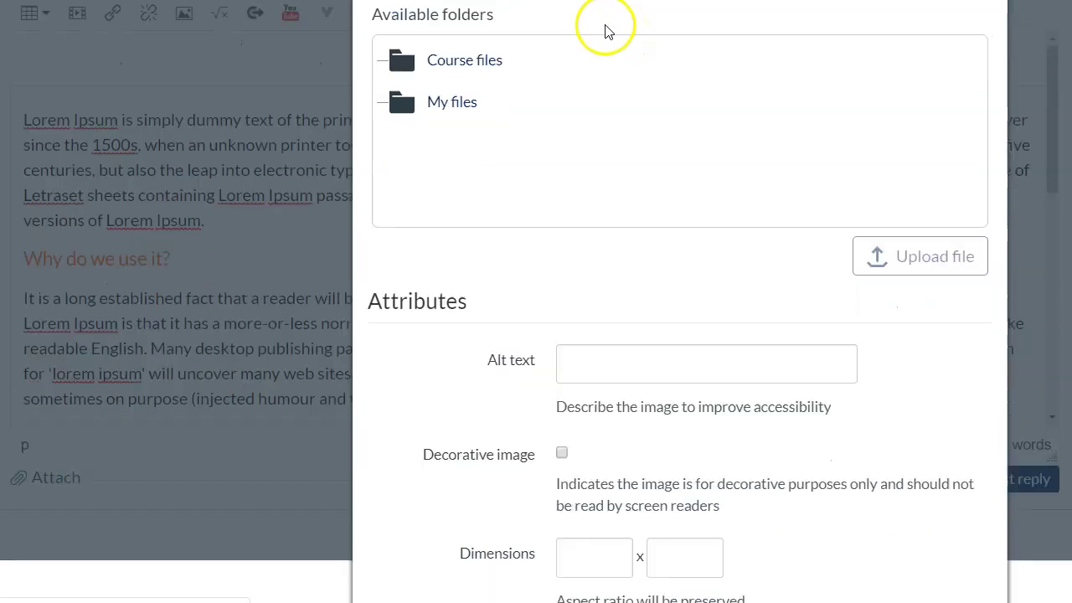
left_click(468, 90)
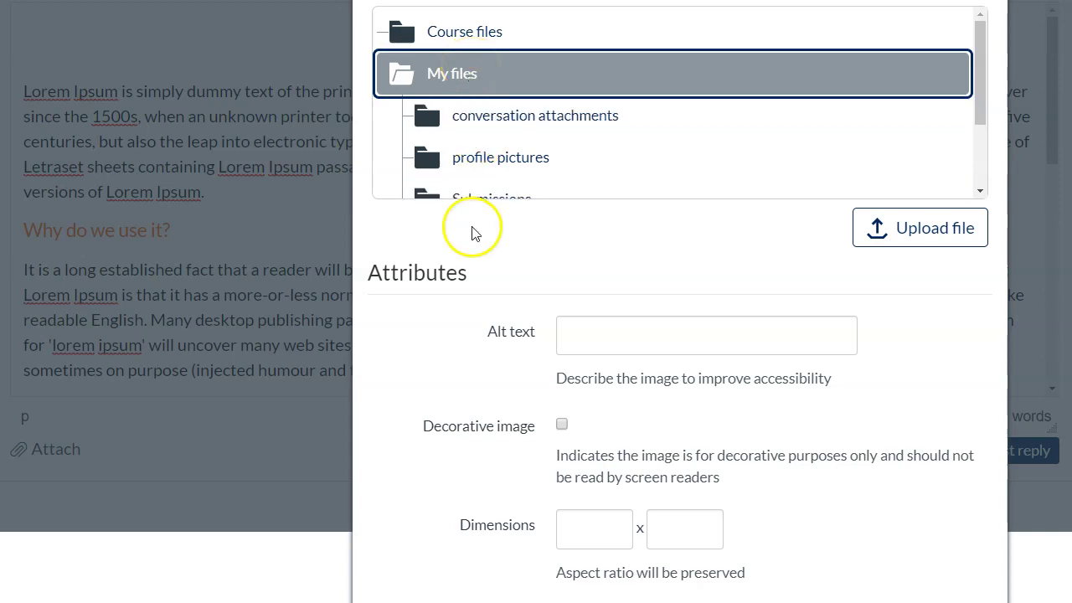
left_click(913, 241)
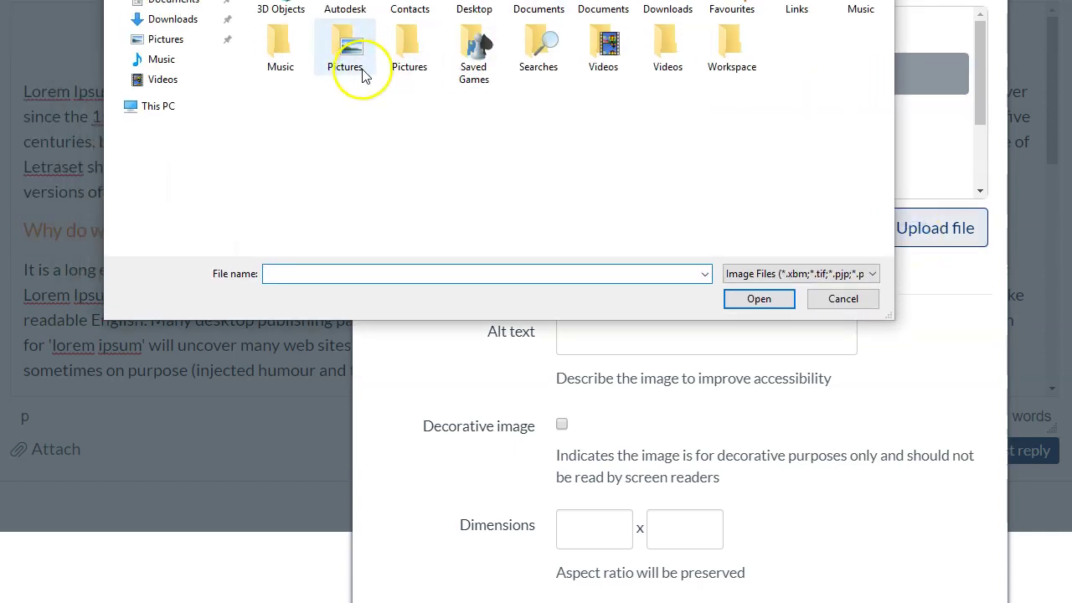
double_click(355, 57)
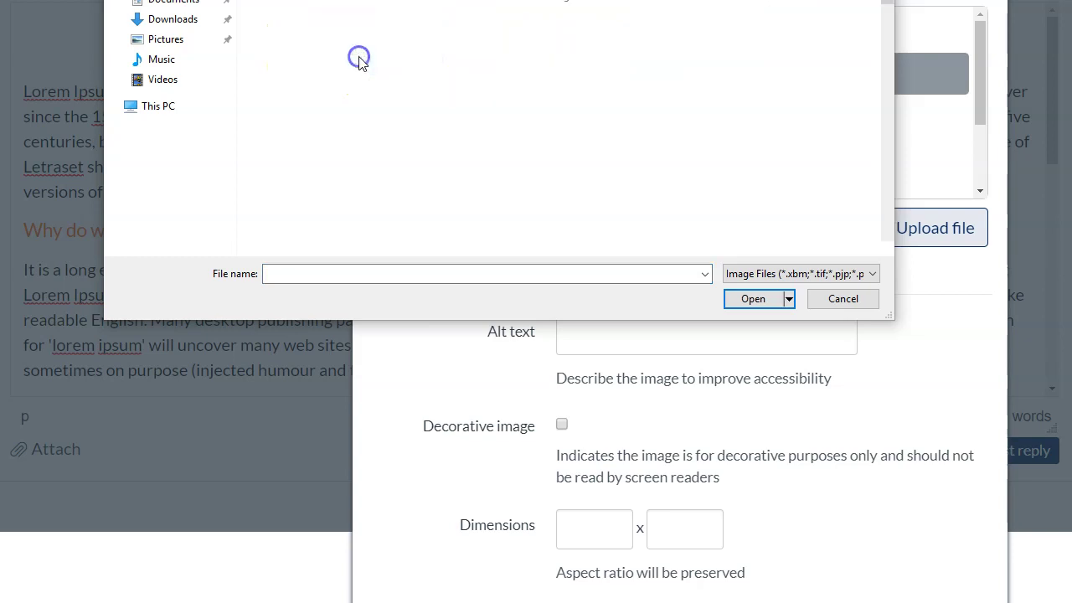
scroll(325, 43, "down", 10)
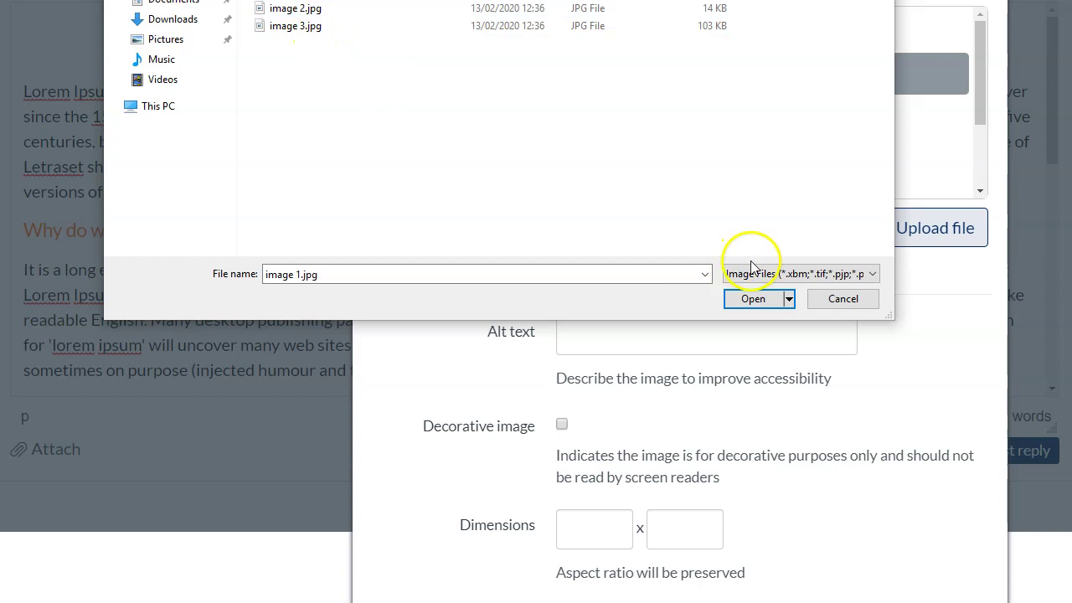
left_click(754, 301)
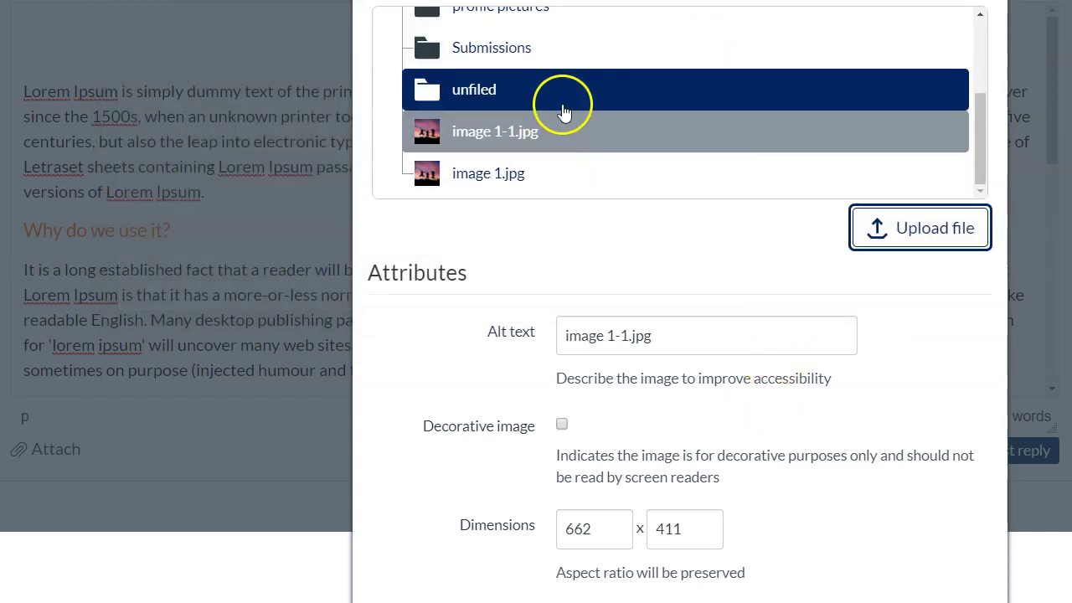
scroll(591, 96, "up", 3)
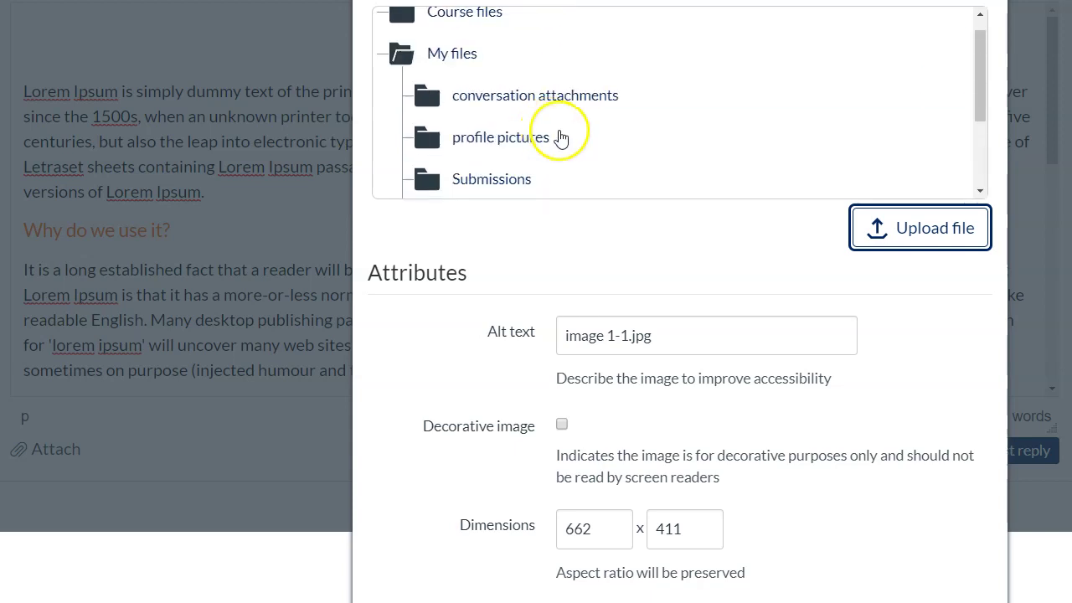
scroll(753, 327, "up", 2)
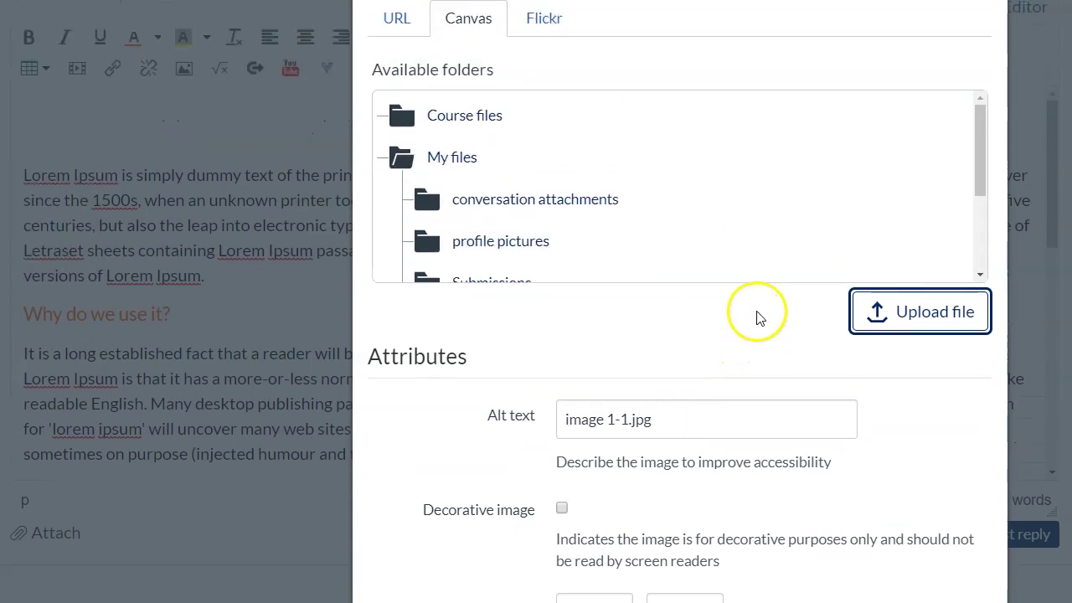
Try the decorative image option on the uploaded image and turn it off again.
scroll(754, 320, "down", 2)
left_click_drag(718, 330, 560, 335)
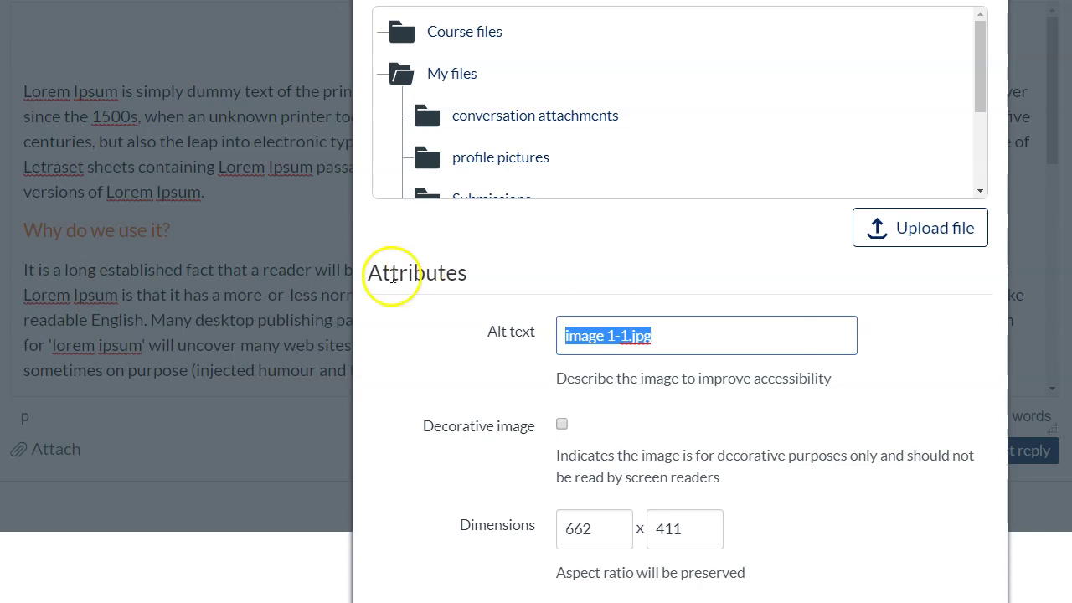
left_click(562, 424)
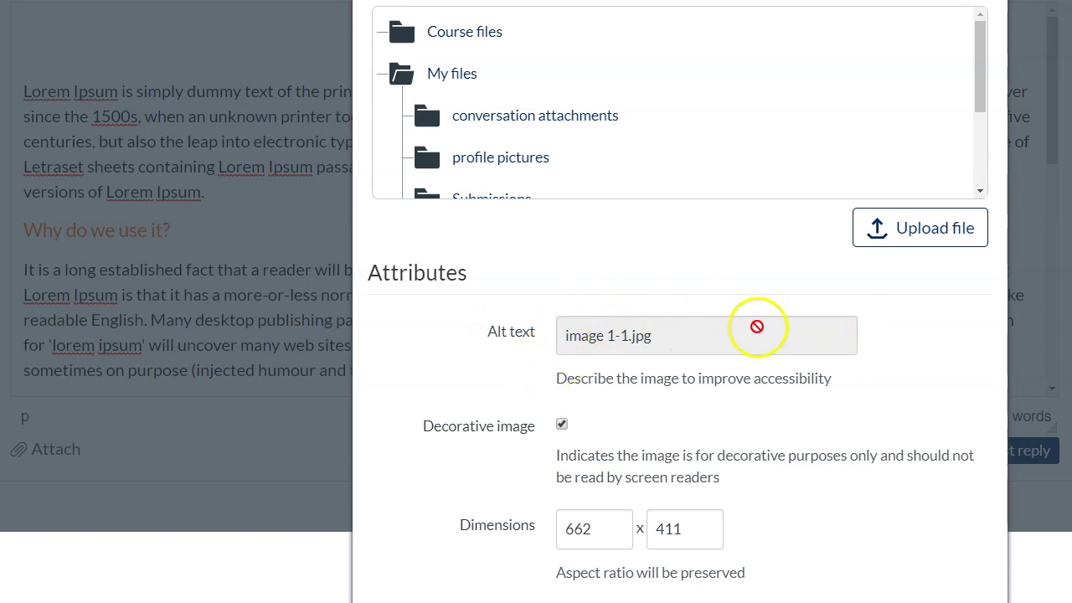
left_click(562, 424)
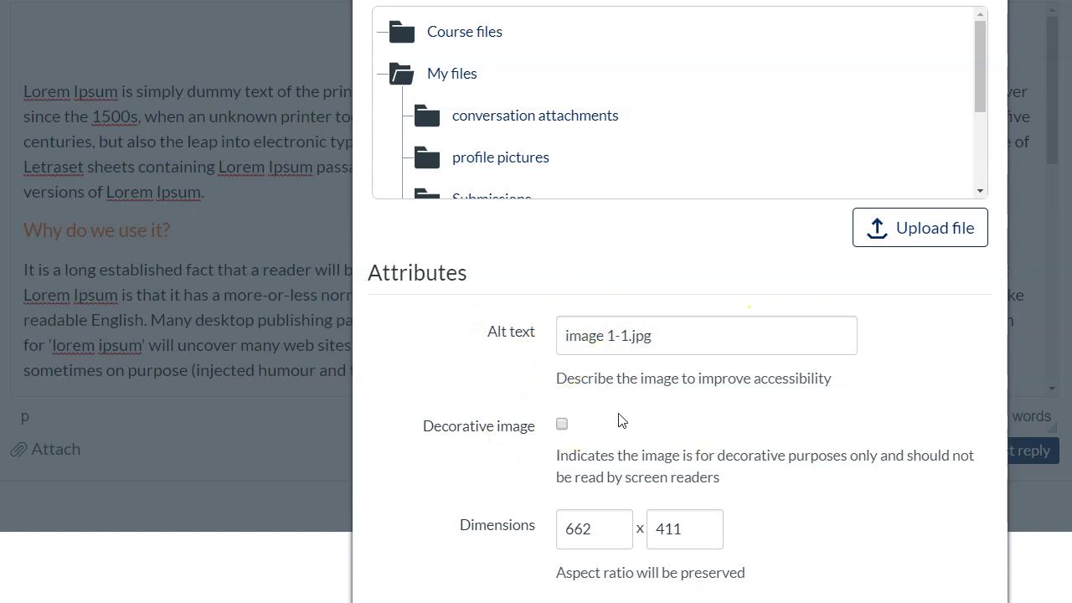
Set the image's alt text to "description", insert the image into the reply and check its placement in the text.
left_click_drag(677, 325, 548, 332)
left_click(687, 342)
left_click_drag(687, 342, 553, 343)
type("description")
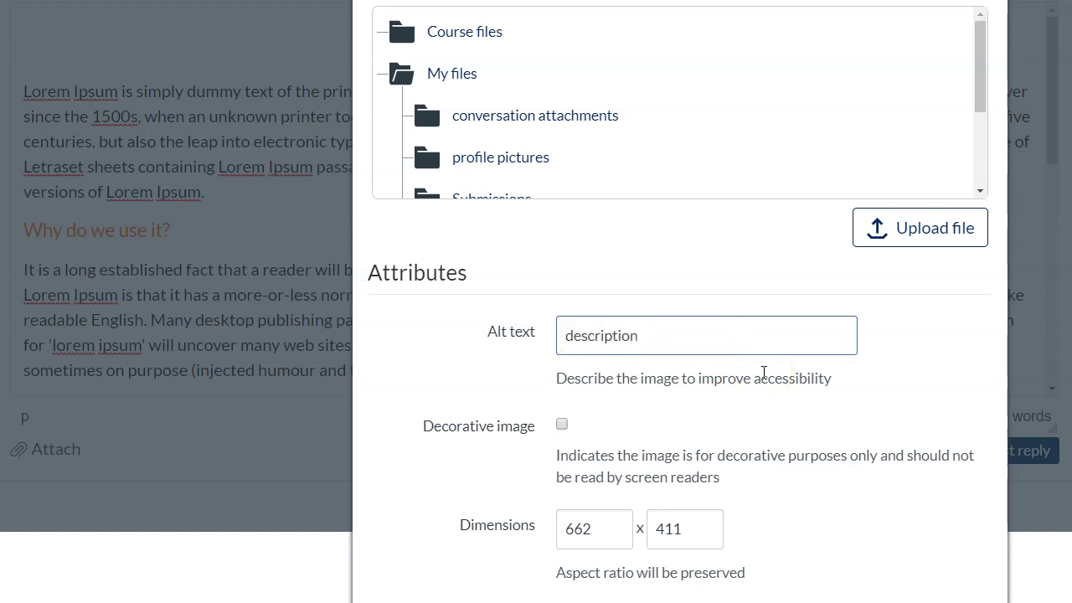
scroll(889, 339, "down", 1)
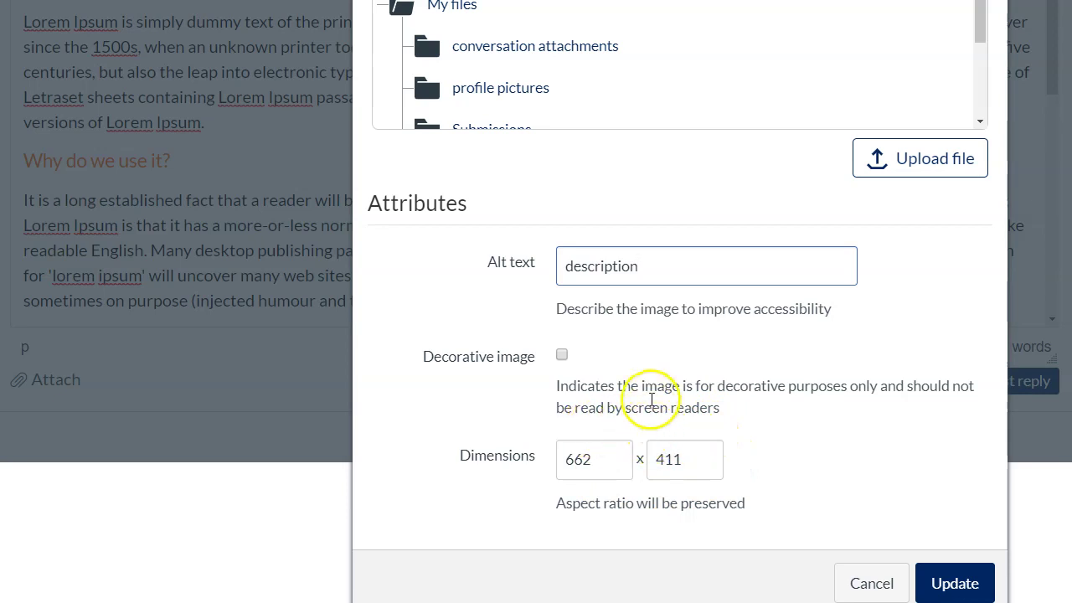
left_click(953, 581)
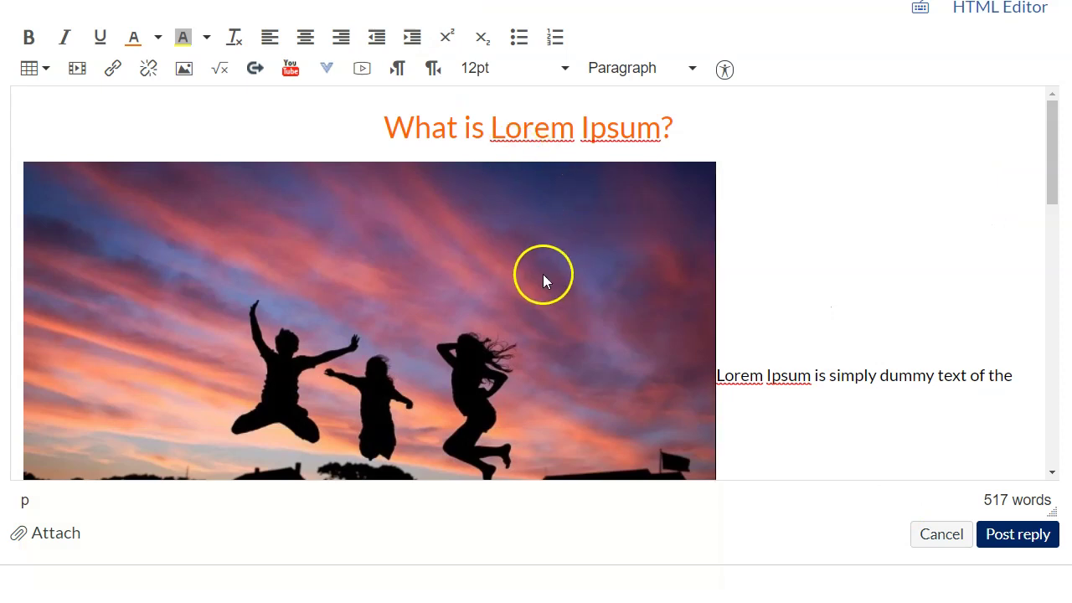
scroll(545, 272, "down", 3)
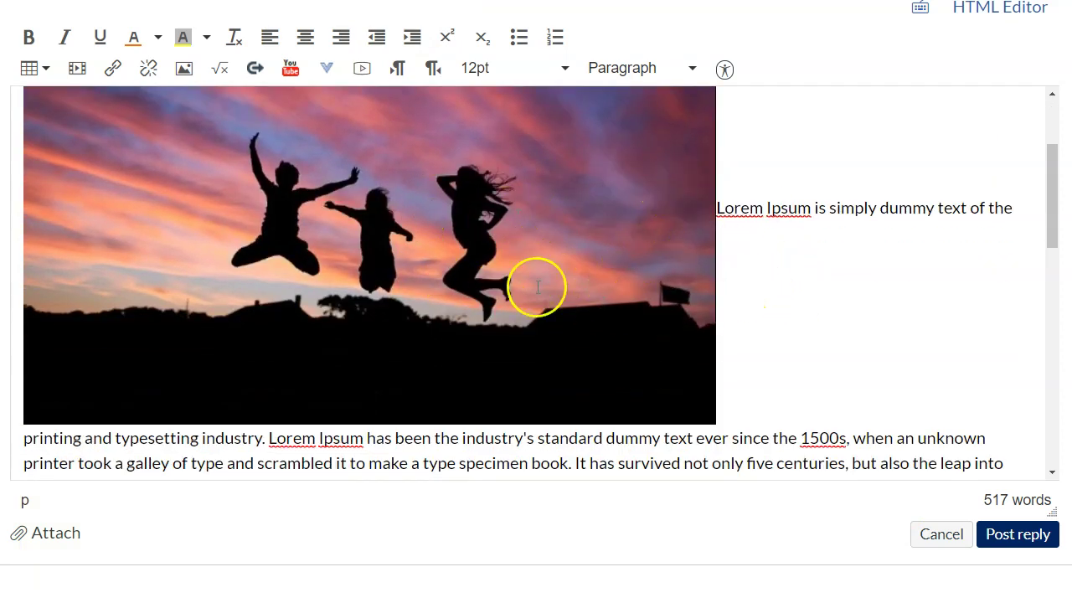
scroll(701, 397, "down", 3)
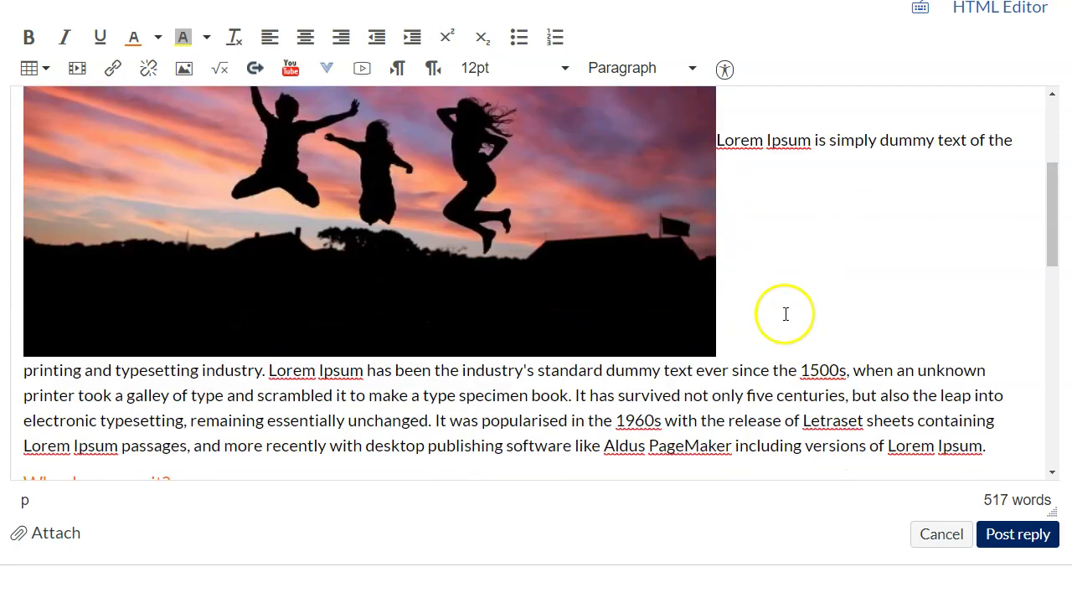
Shrink the embedded image proportionally to about 40 percent of its inserted width.
scroll(737, 385, "up", 4)
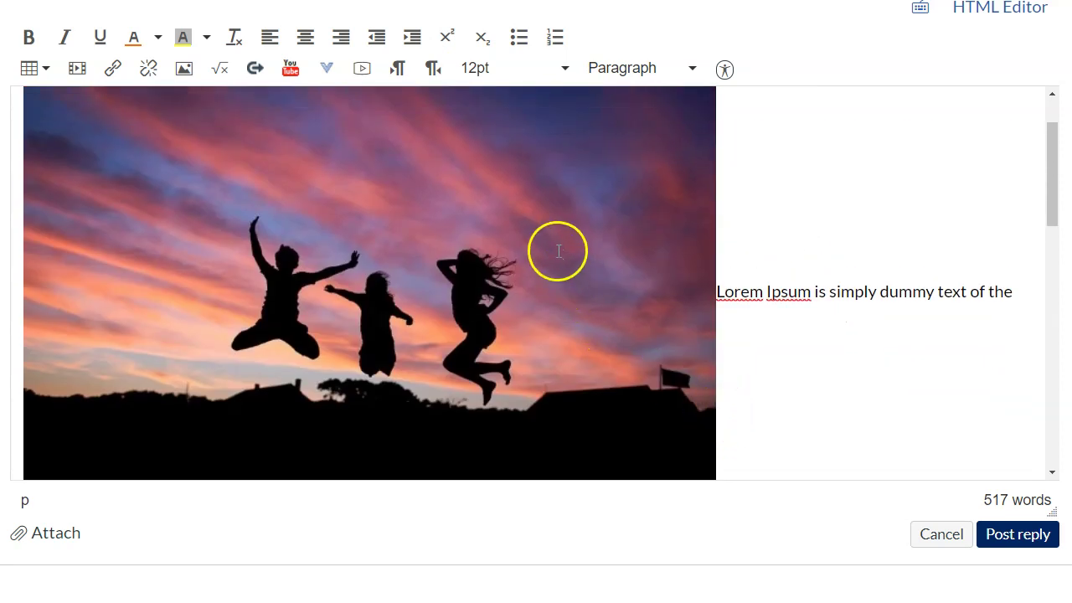
left_click(565, 251)
scroll(562, 265, "down", 1)
scroll(561, 265, "down", 1)
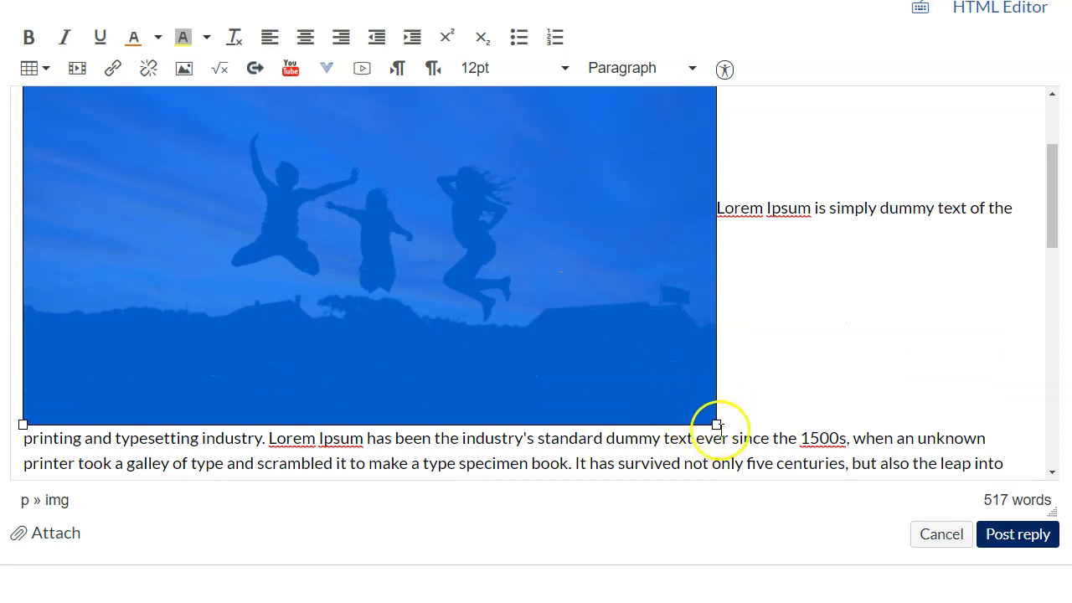
left_click_drag(717, 424, 445, 318)
scroll(448, 322, "up", 3)
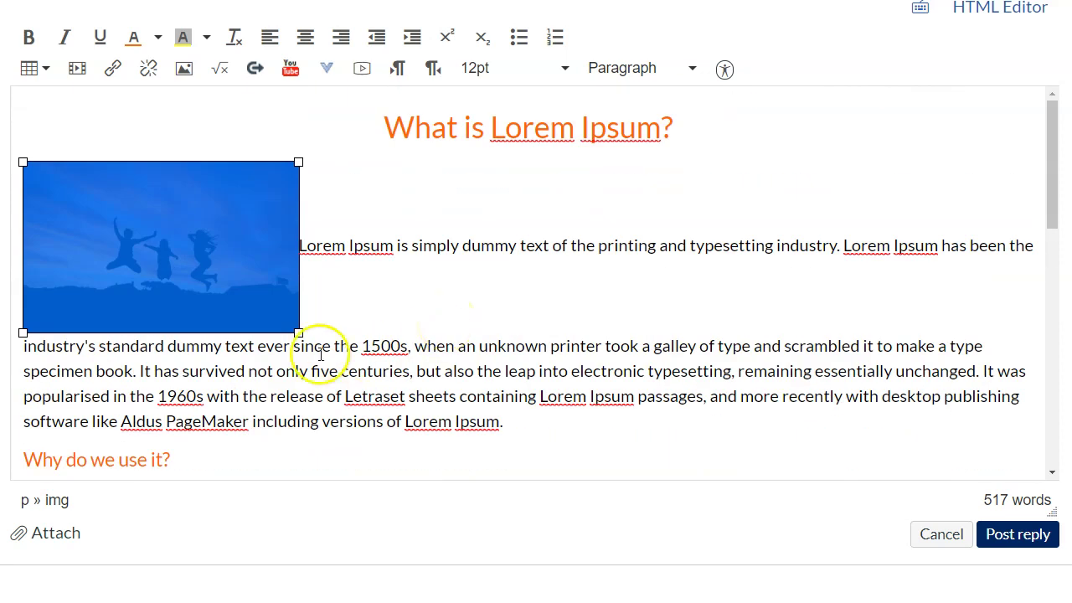
Try left alignment on the image beside the first paragraph, and right-align it instead.
left_click(283, 42)
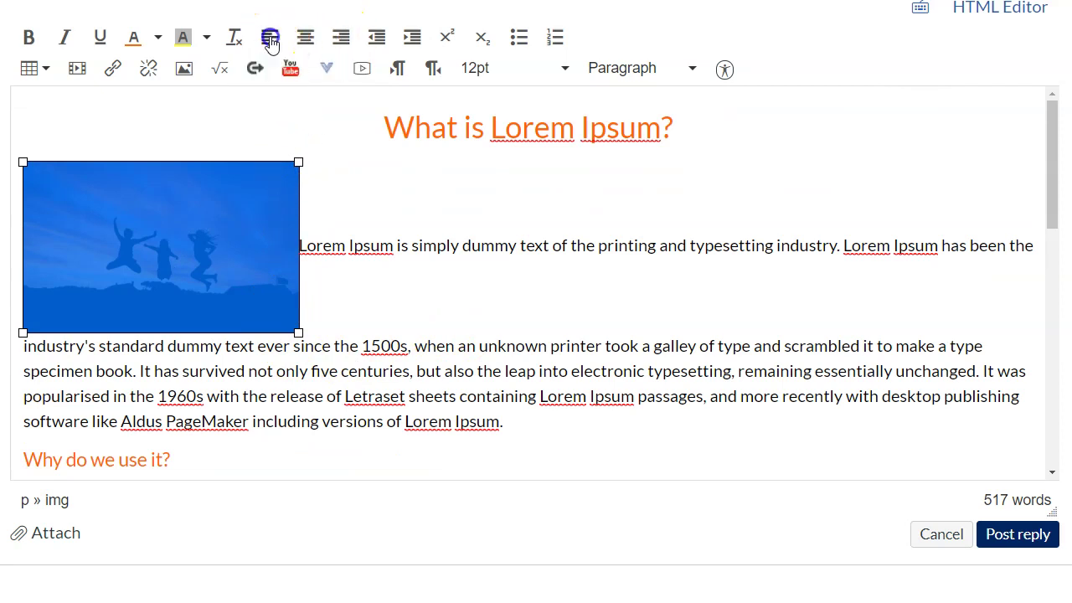
left_click(462, 327)
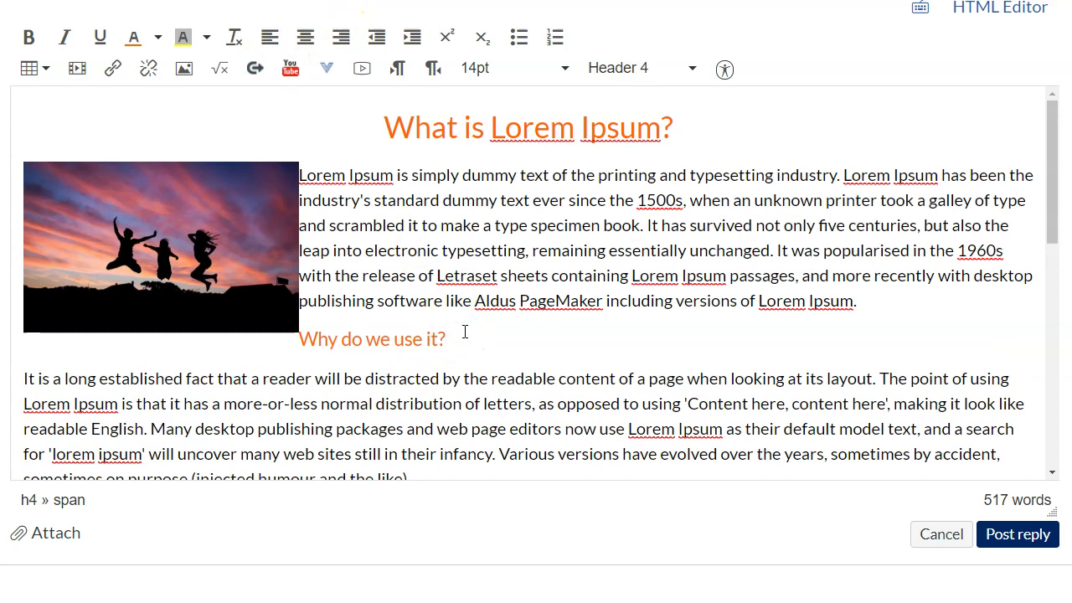
left_click(202, 227)
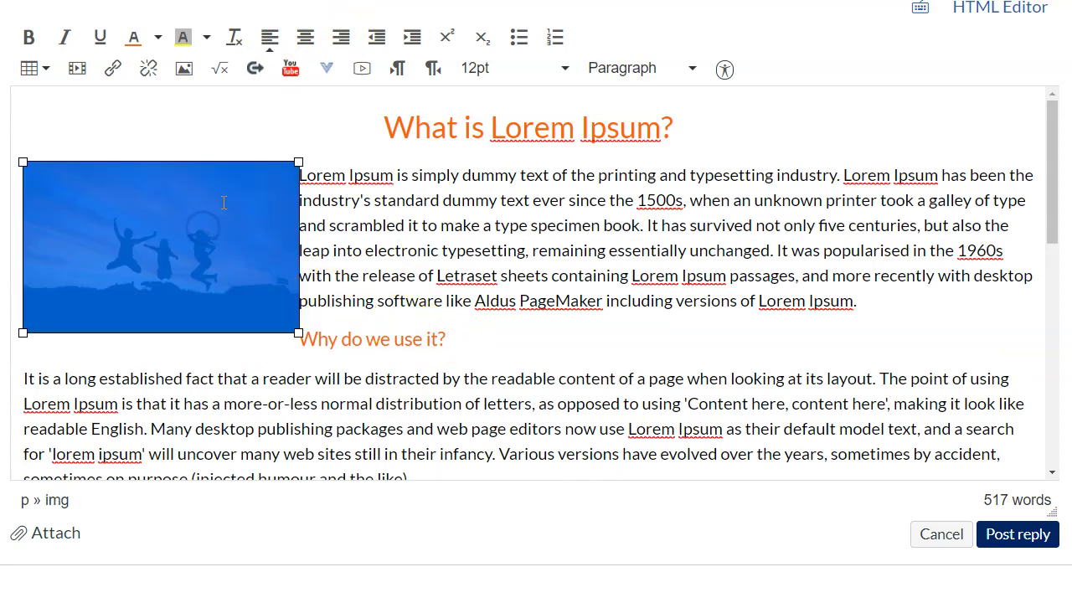
left_click(339, 36)
Start inserting media on the blank line below the "Why do we use it?" paragraph, using an embed code as the source.
left_click(116, 304)
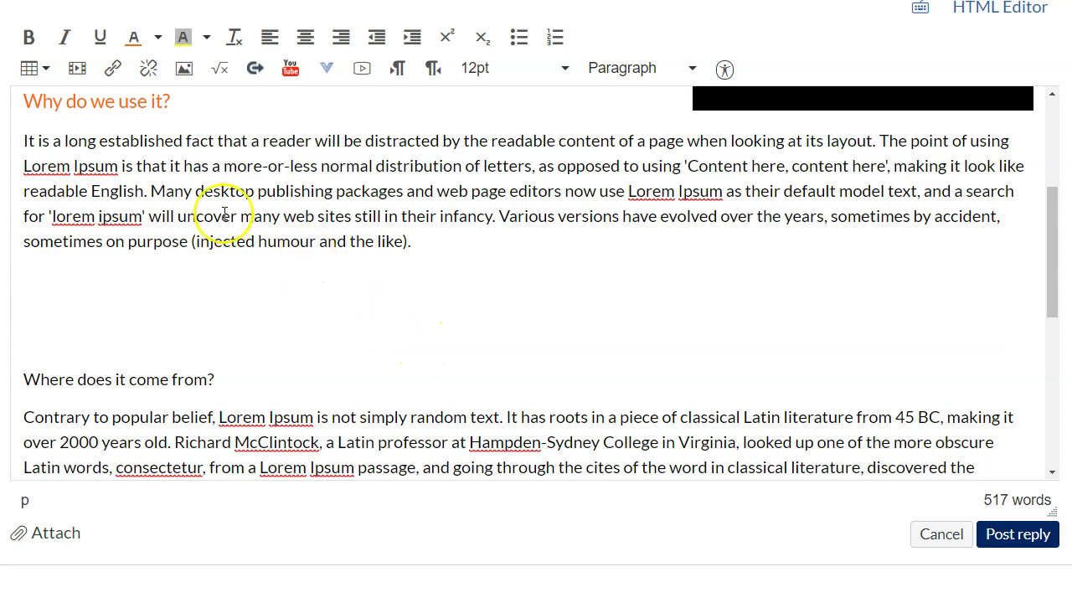
left_click(76, 70)
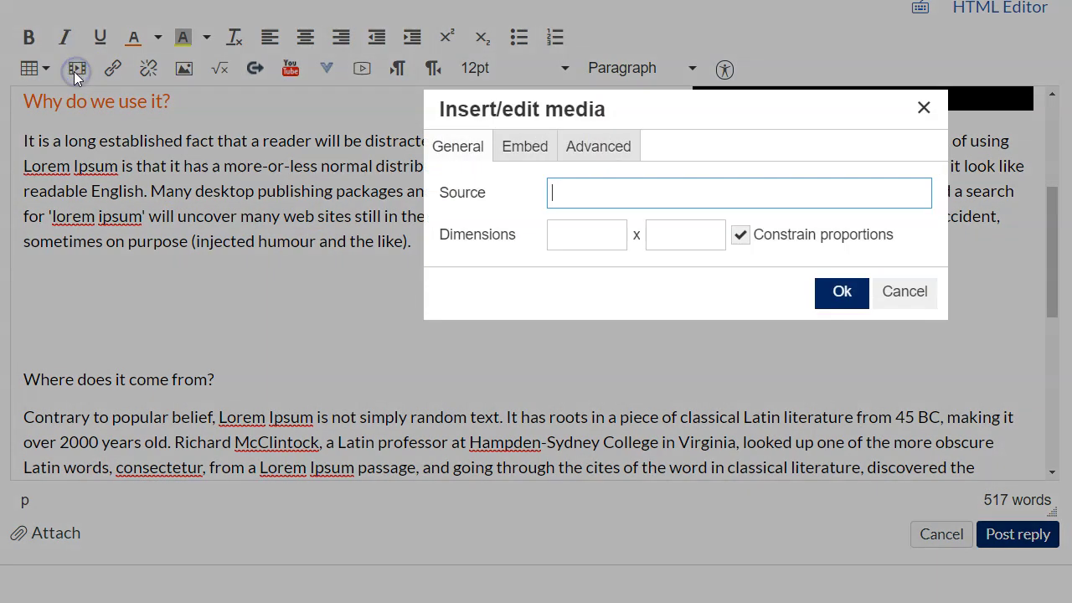
left_click(522, 148)
left_click(510, 238)
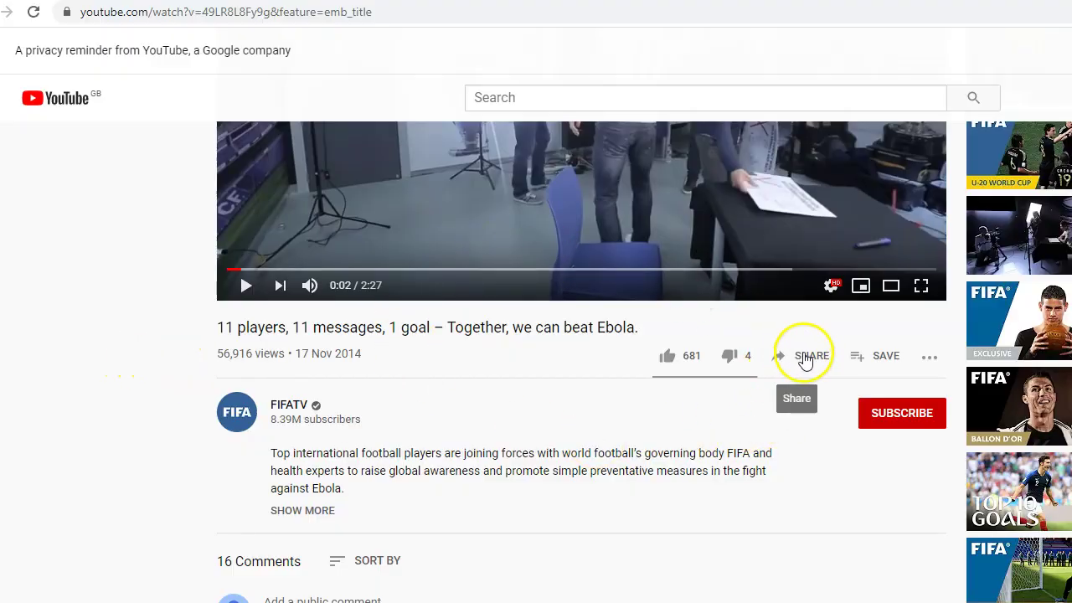
Switch to the YouTube page and copy the embed code of the video "11 players, 11 messages, 1 goal – Together, we can beat Ebola.".
left_click(805, 358)
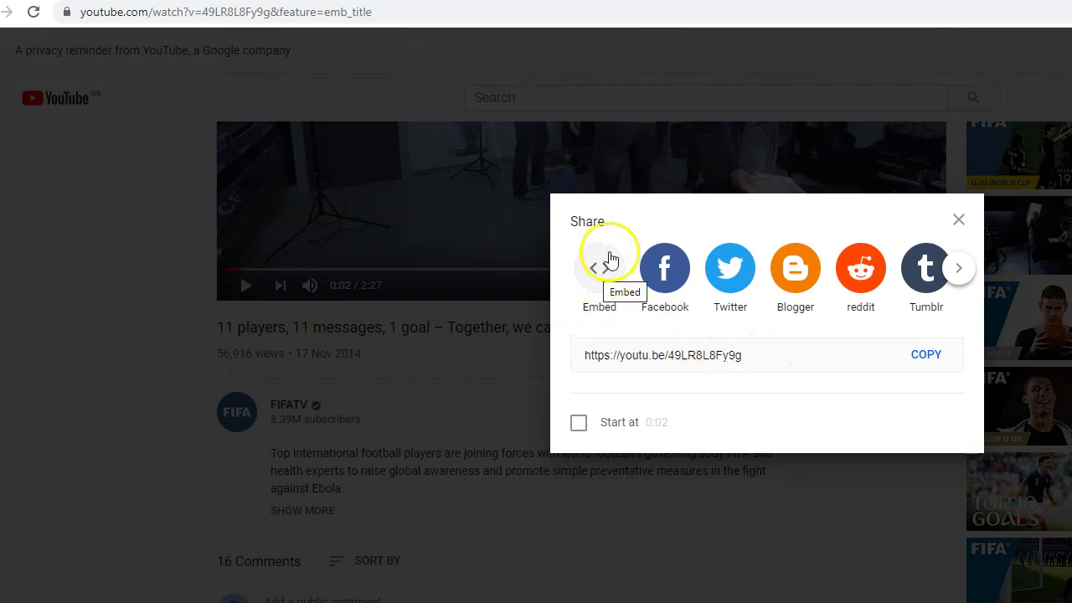
left_click(604, 274)
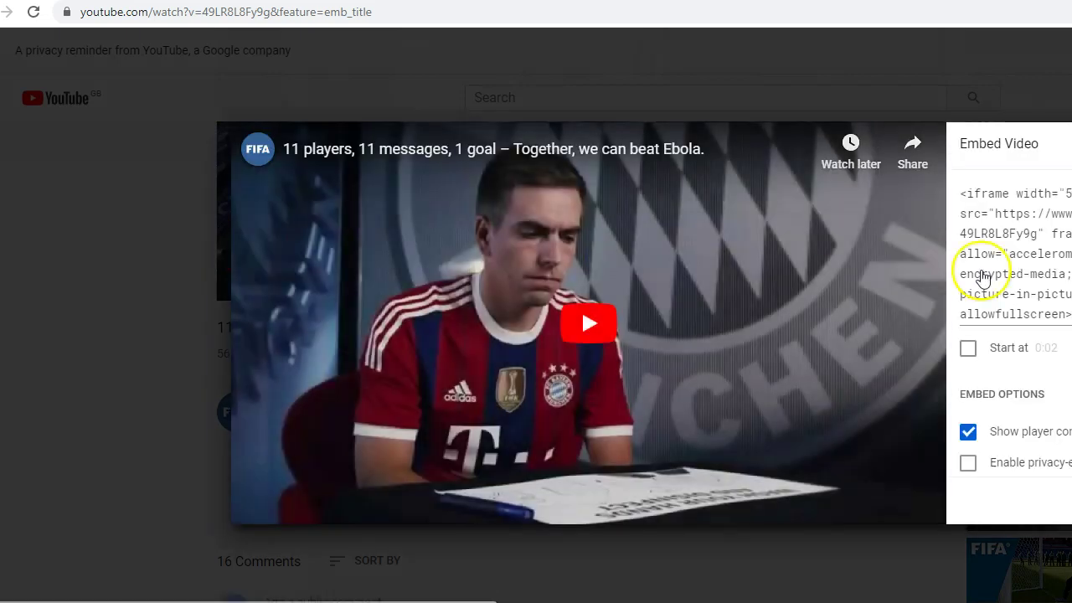
left_click(965, 195)
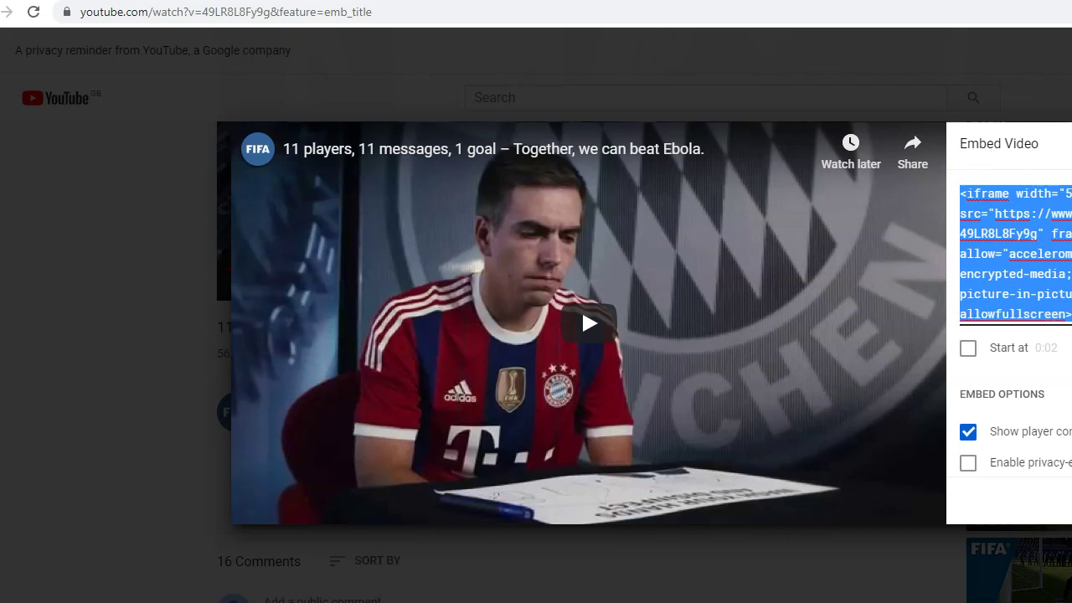
key("ctrl+c")
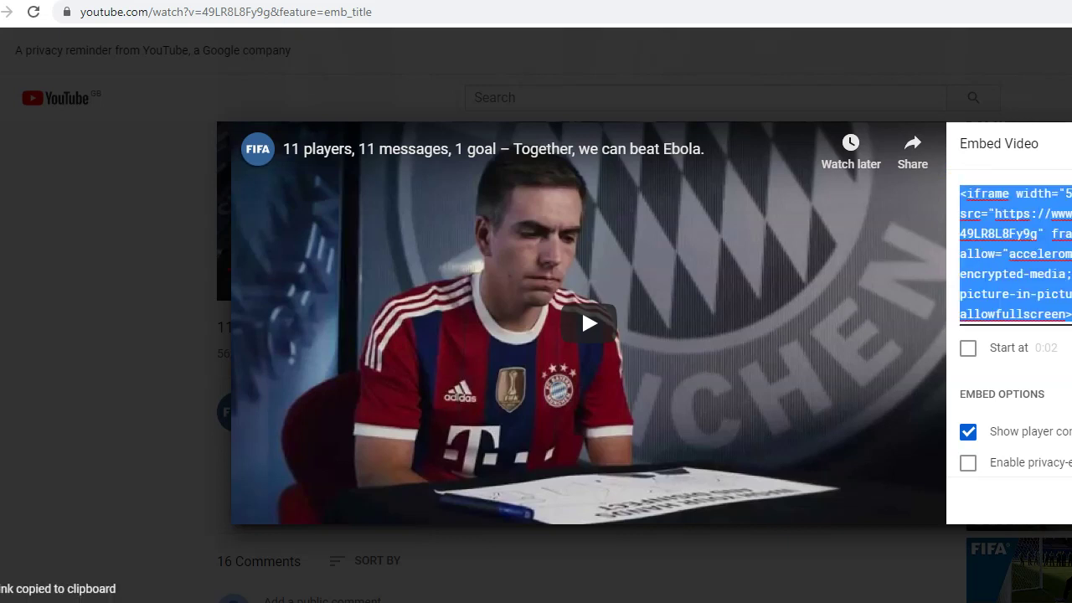
key("Escape")
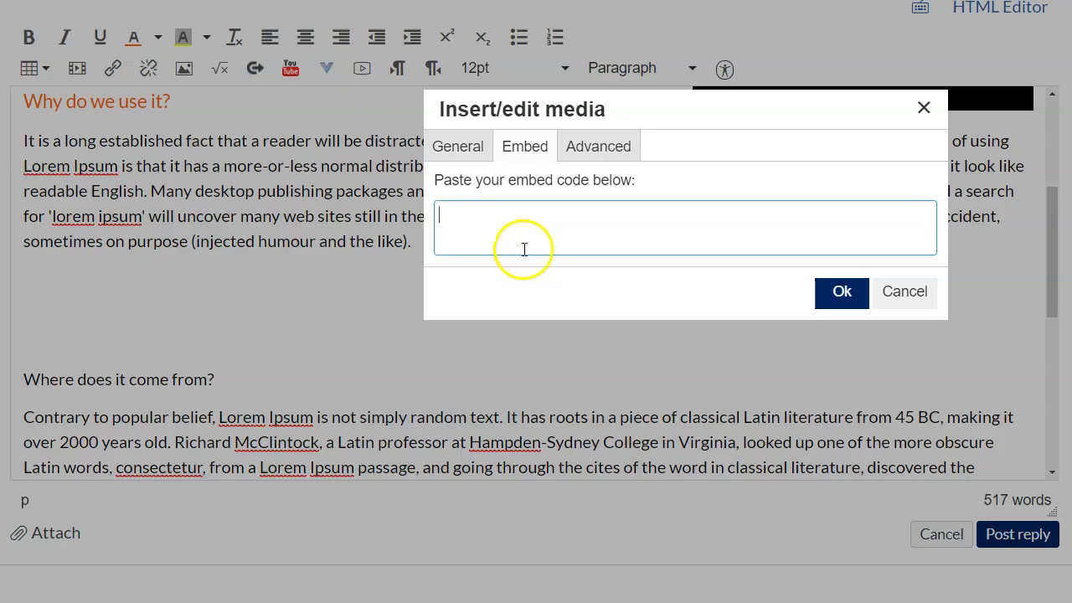
Return to the reply, paste the copied YouTube embed code, insert the video and check it in the text.
right_click(503, 218)
left_click(543, 350)
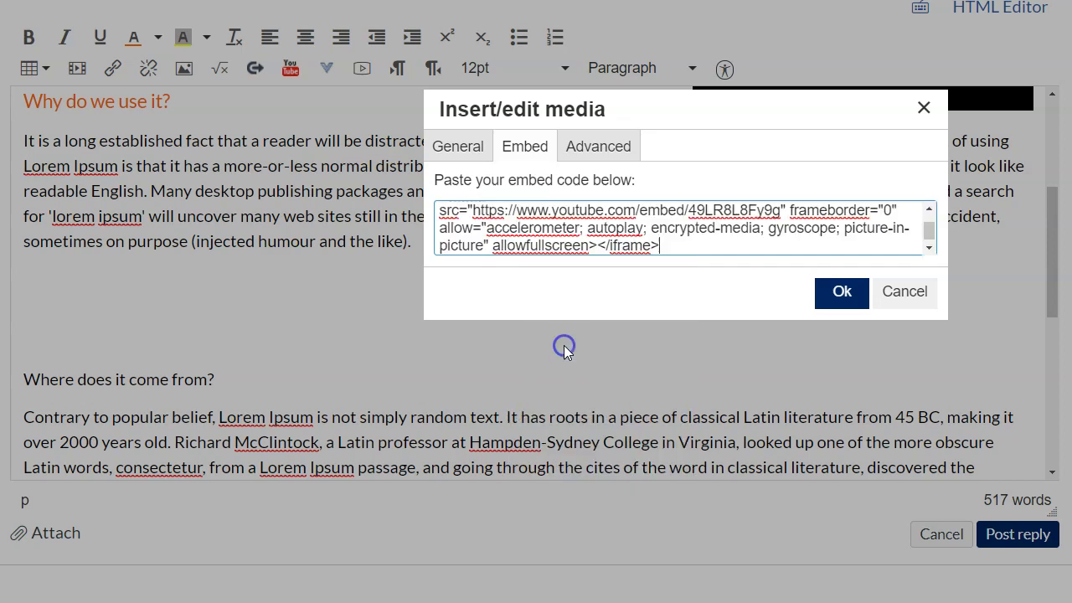
left_click_drag(668, 237, 378, 172)
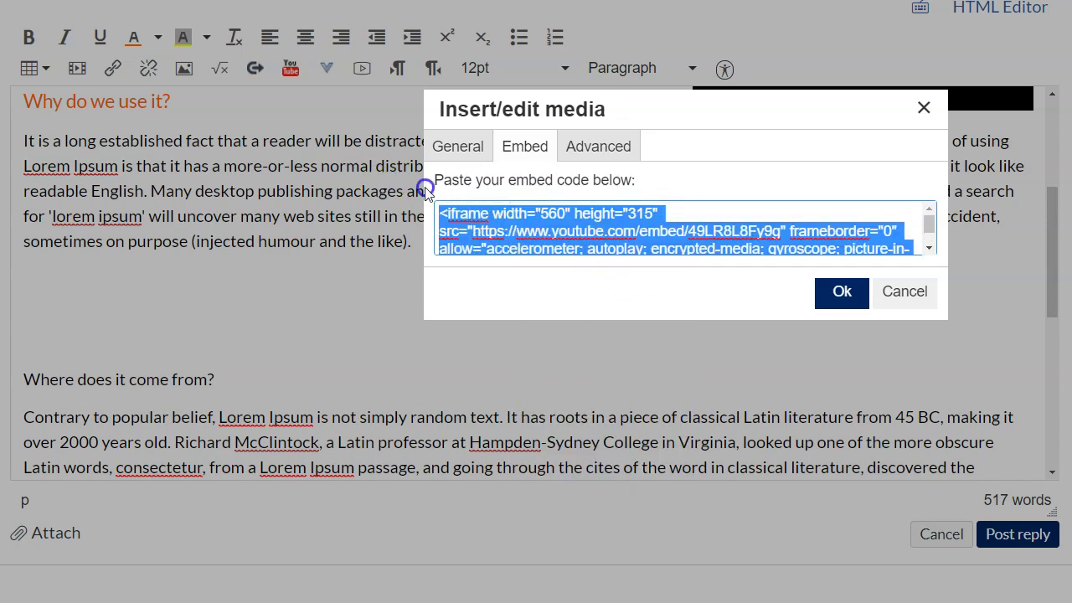
left_click(840, 294)
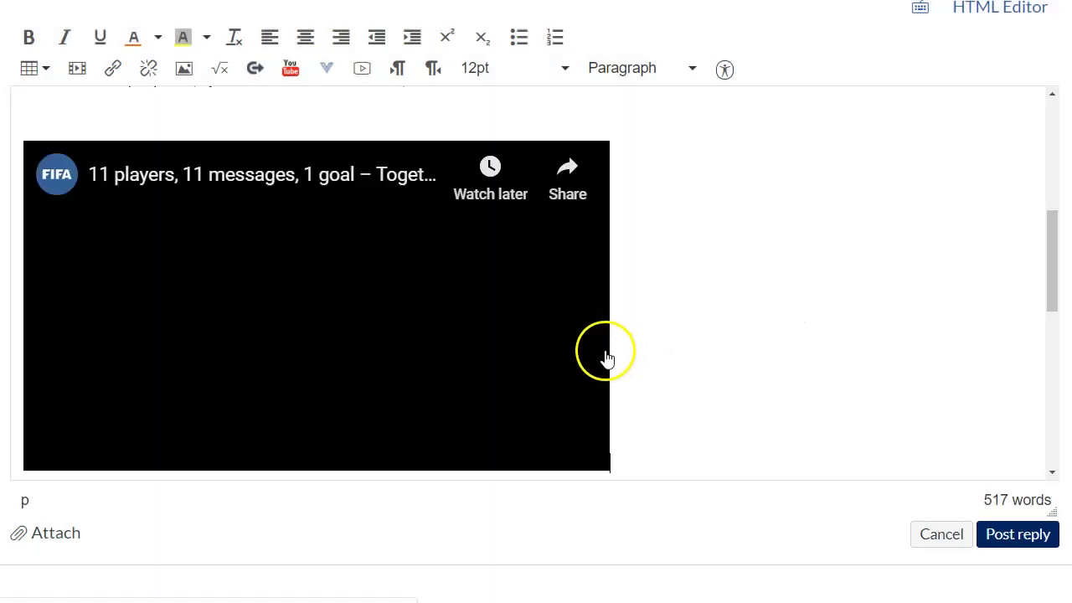
scroll(507, 344, "down", 1)
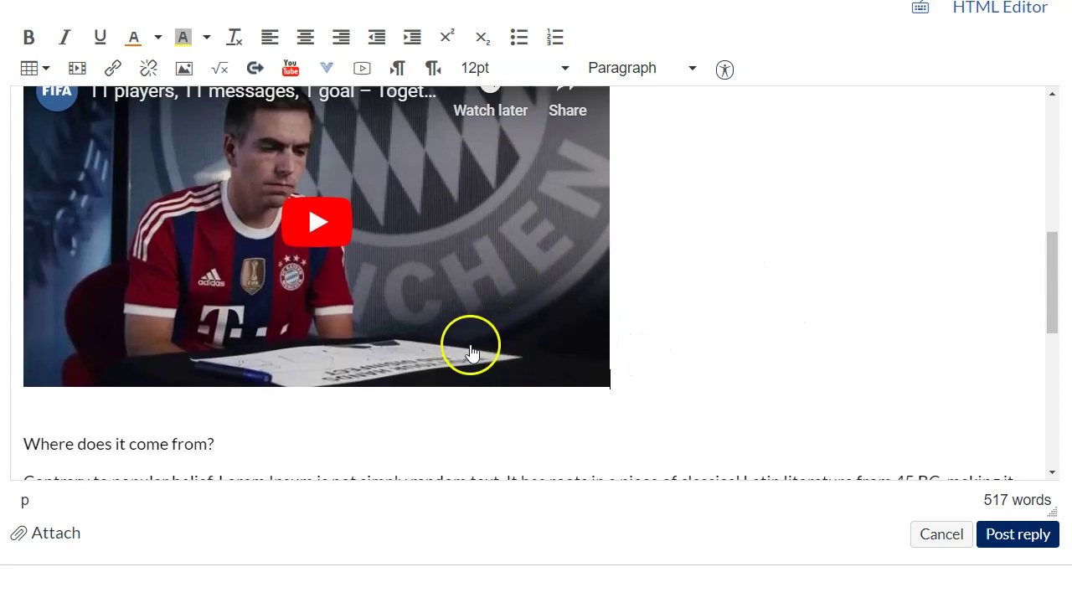
scroll(469, 354, "up", 1)
Delete the embedded video from below the "Why do we use it?" paragraph.
left_click(656, 338)
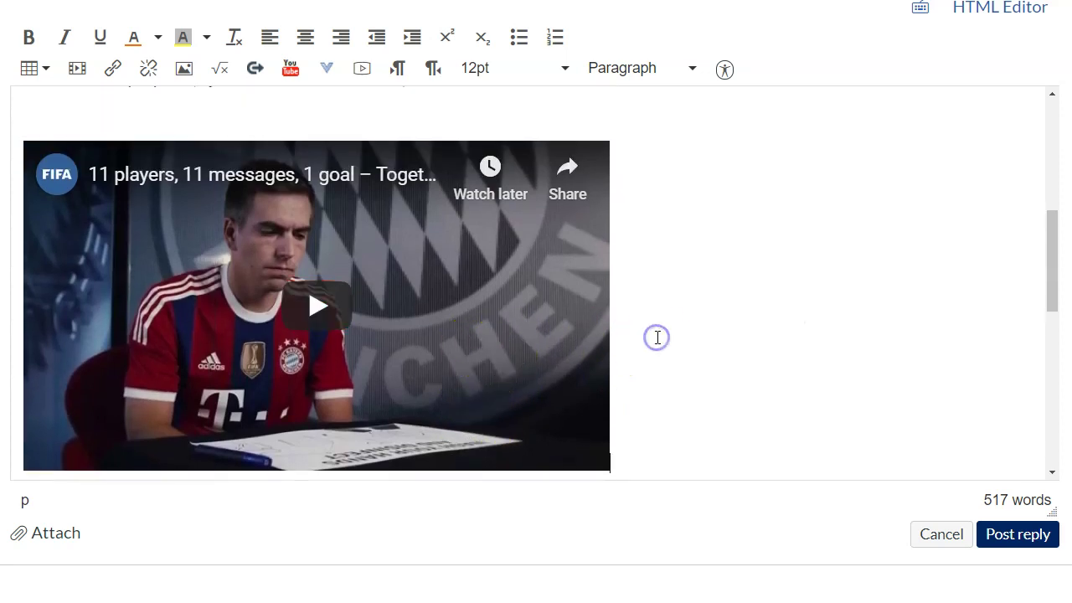
key("BackSpace")
scroll(503, 360, "up", 2)
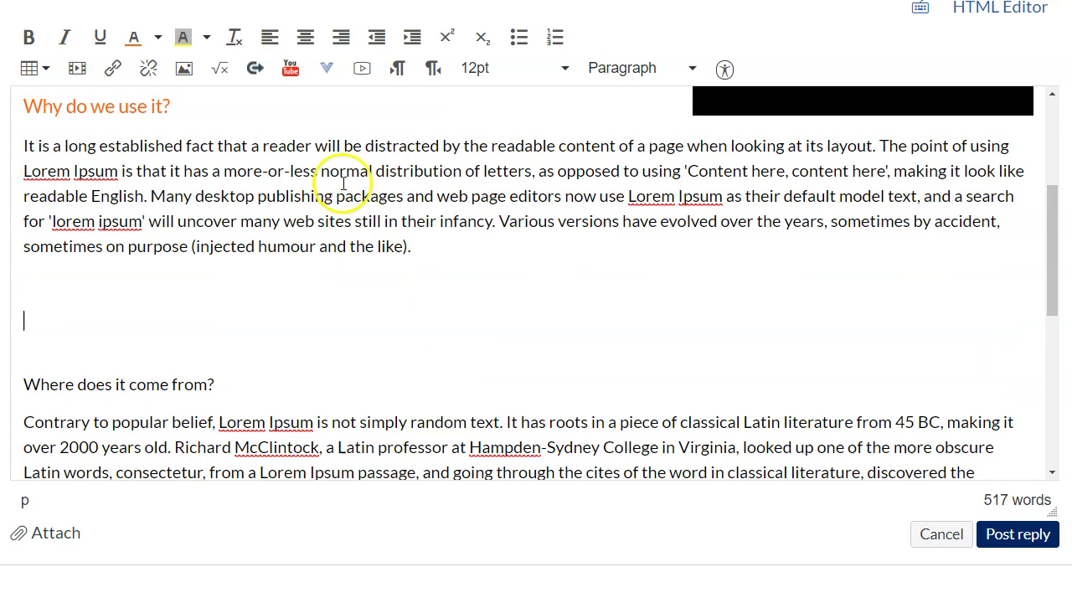
Use the editor's YouTube tool to embed "11 players, 11 messages, 1 goal – Together, we can beat Ebola." at medium size.
left_click(293, 71)
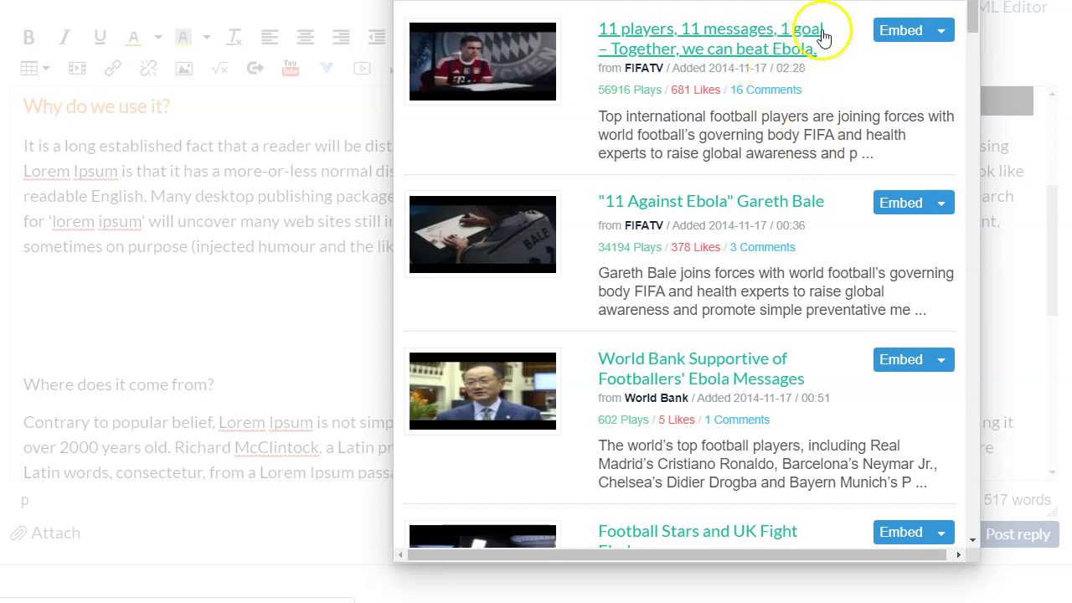
left_click(941, 34)
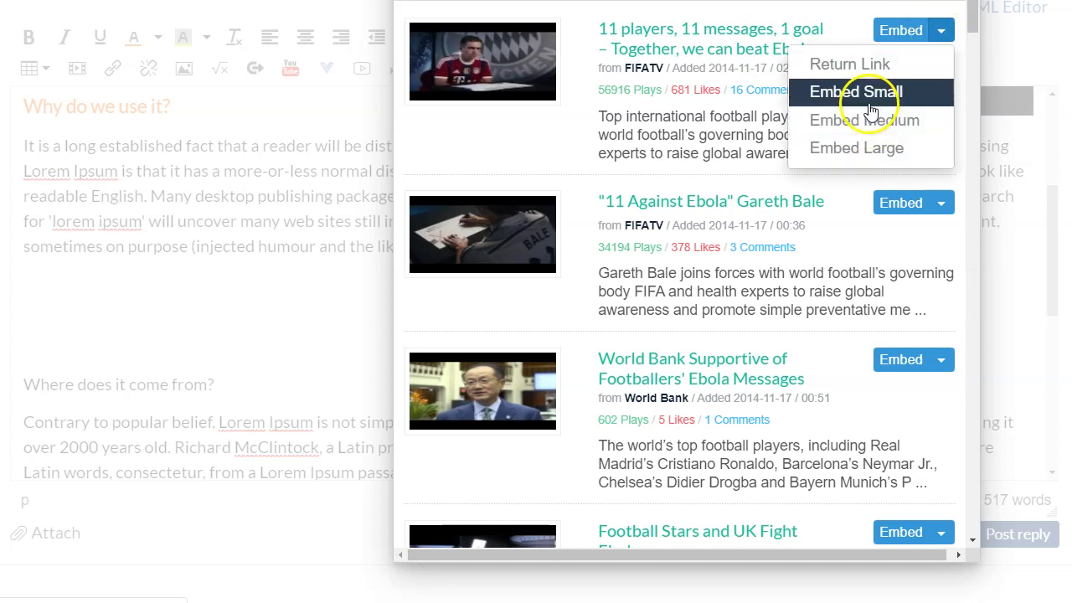
left_click(866, 126)
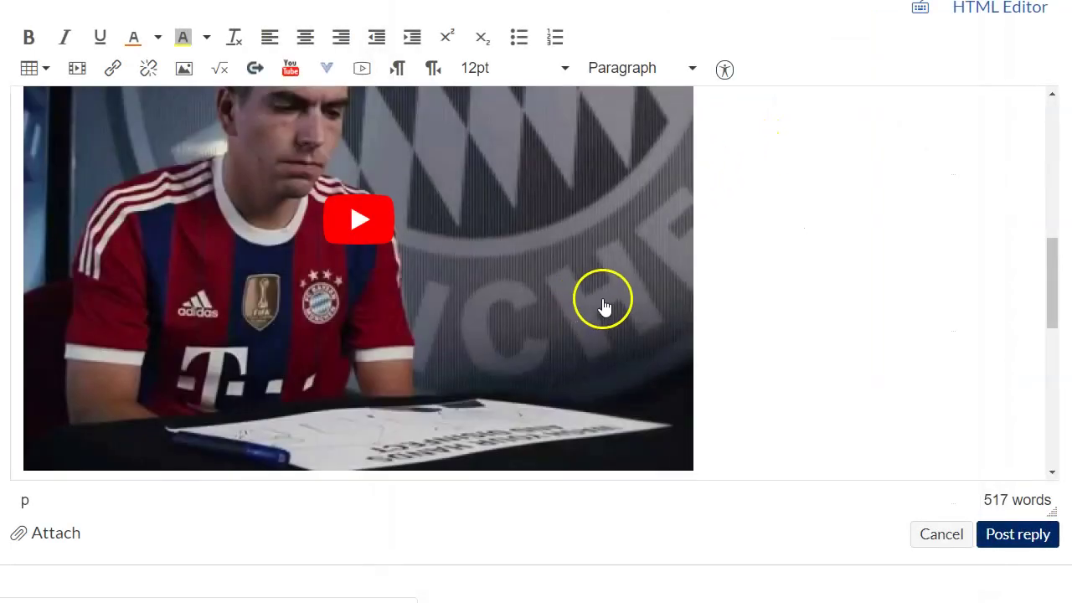
scroll(605, 301, "up", 2)
scroll(599, 269, "up", 2)
scroll(601, 271, "down", 3)
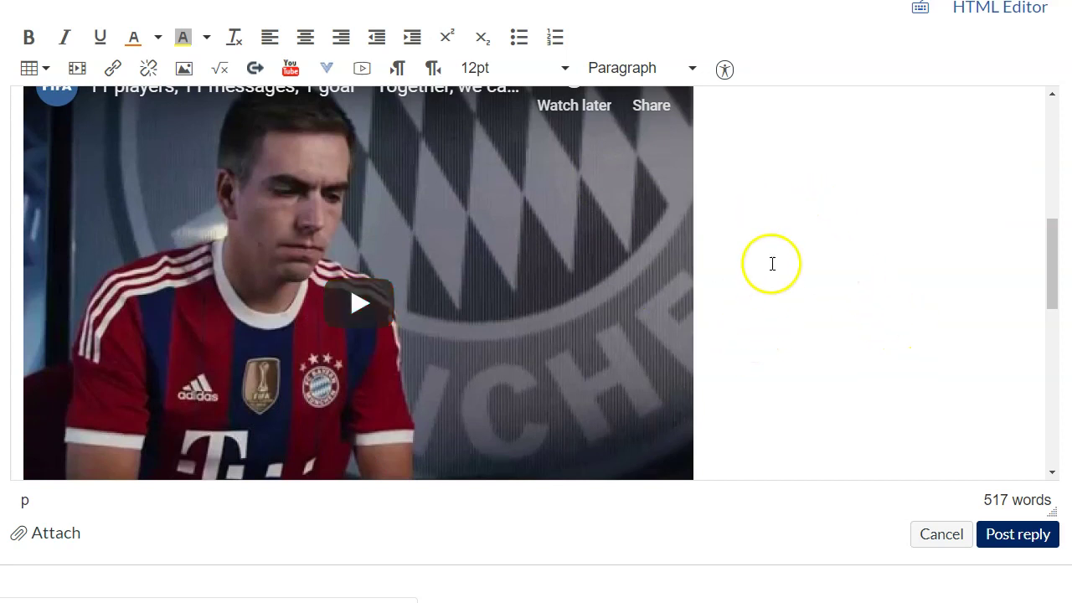
Center the embedded YouTube video in the reply.
left_click(741, 274)
left_click(308, 39)
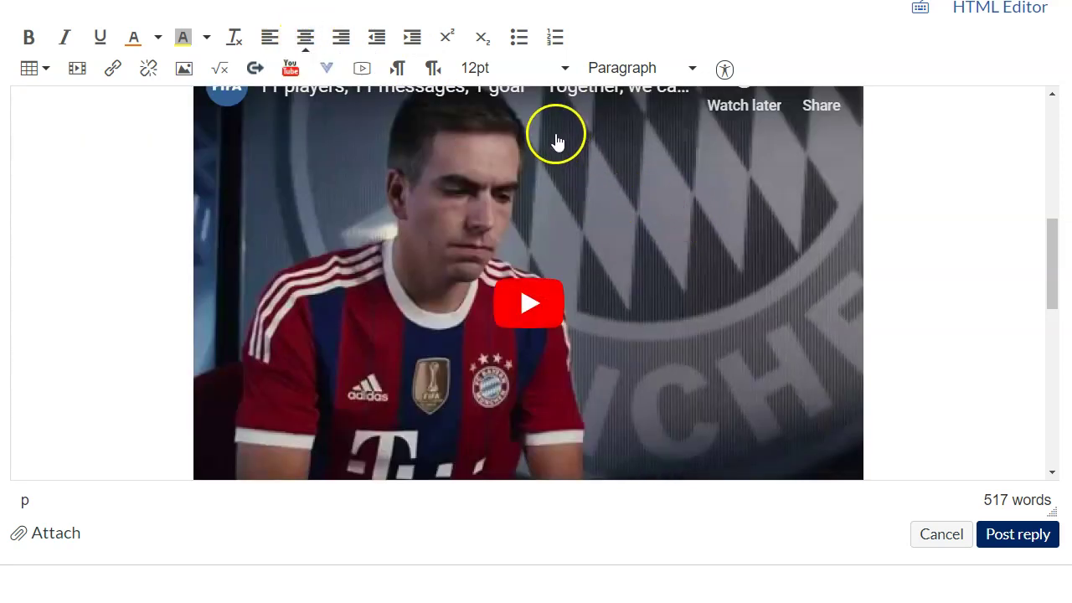
scroll(559, 141, "down", 2)
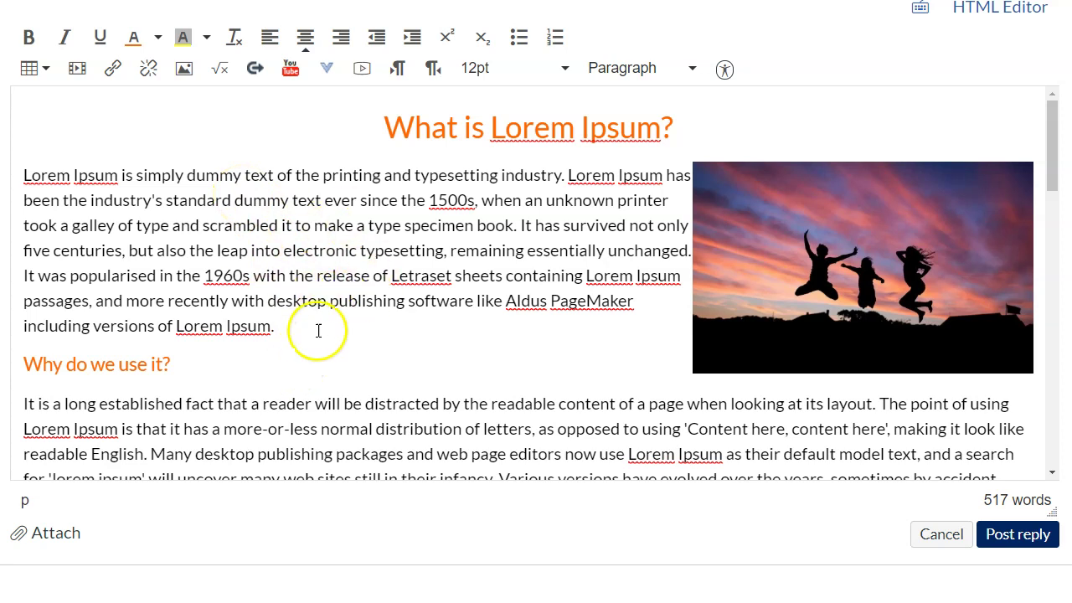
Link the words "Lorem Ipsum" at the end of the first paragraph to the copied web address ending in health-programmes-36031.
left_click_drag(270, 327, 173, 325)
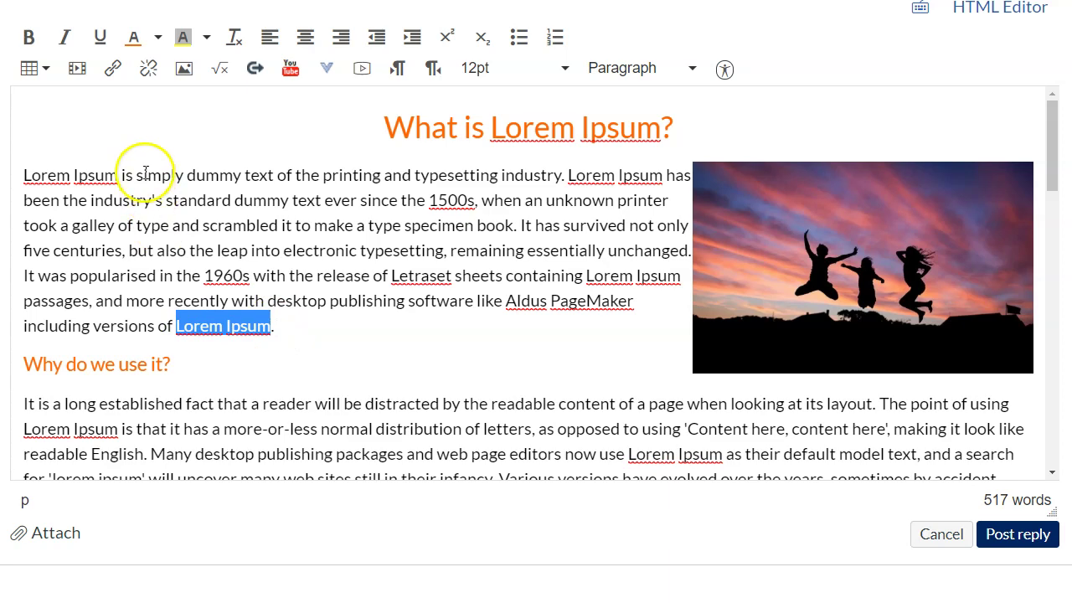
left_click(113, 75)
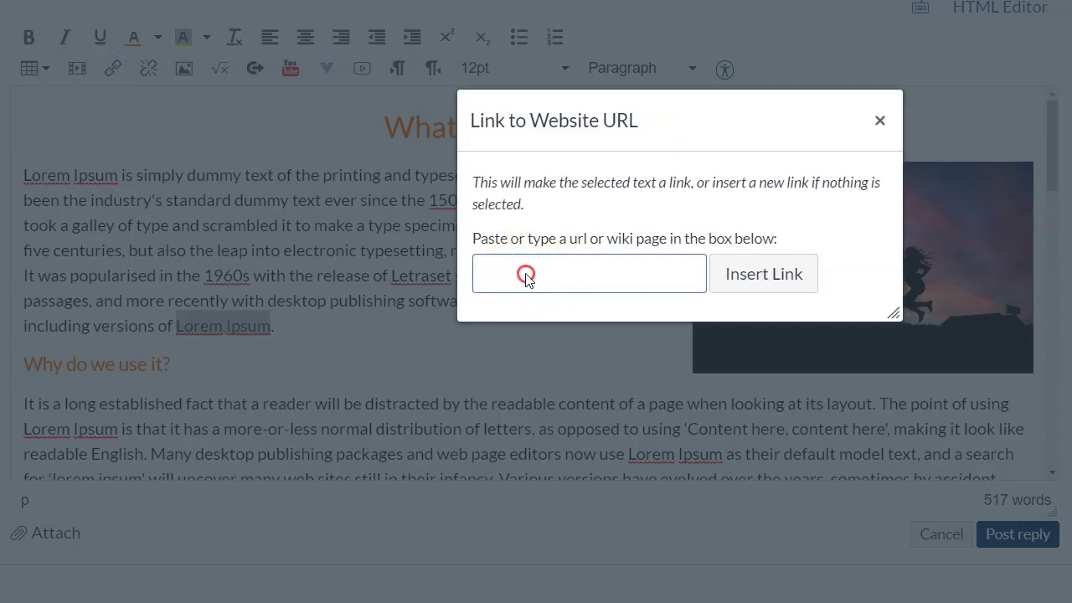
right_click(516, 263)
left_click(588, 407)
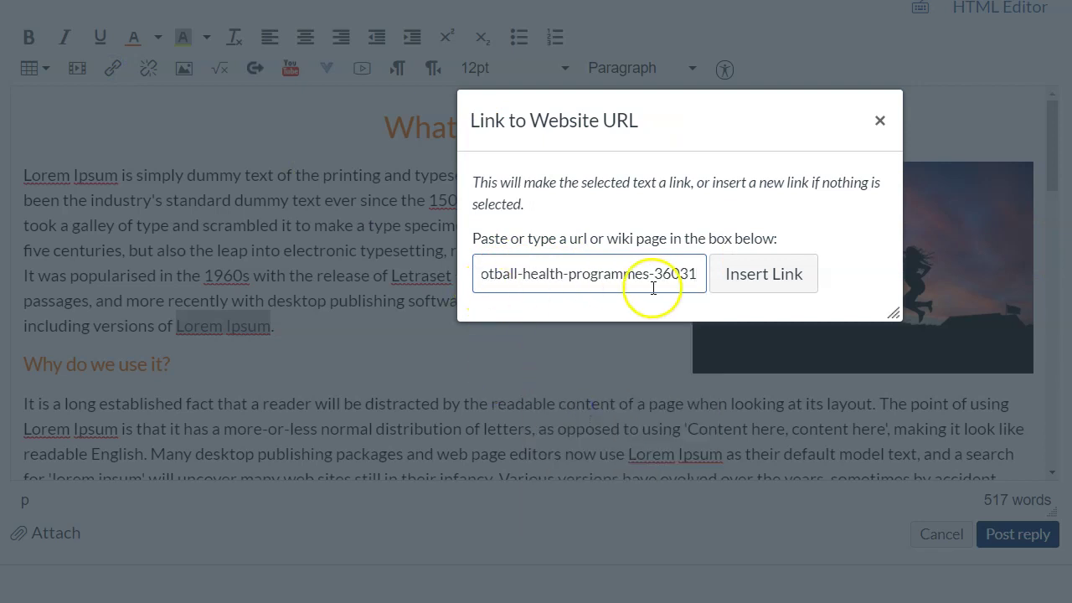
left_click(762, 282)
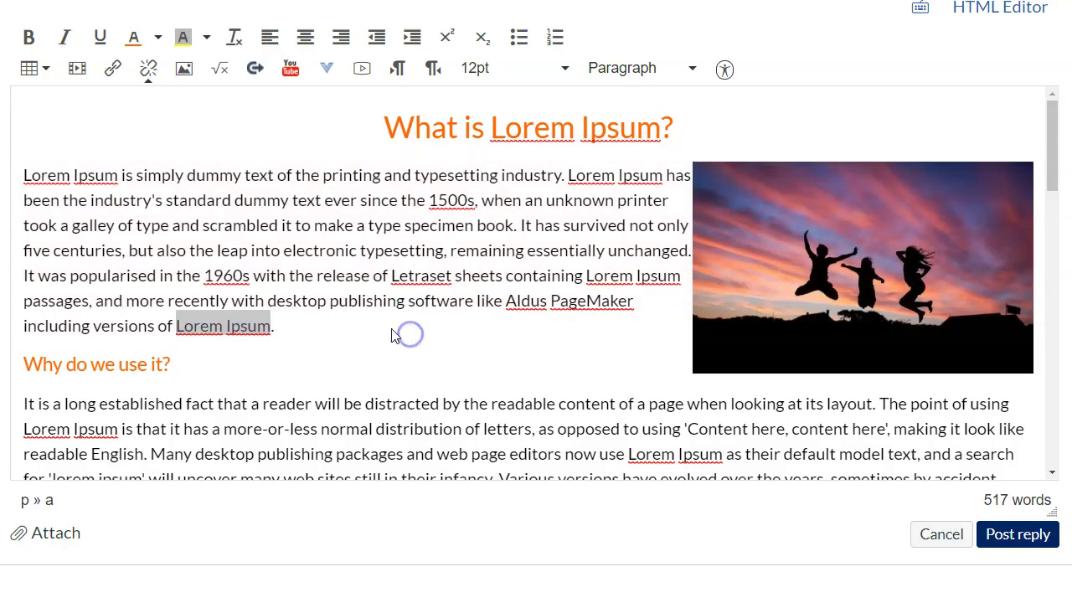
left_click(315, 328)
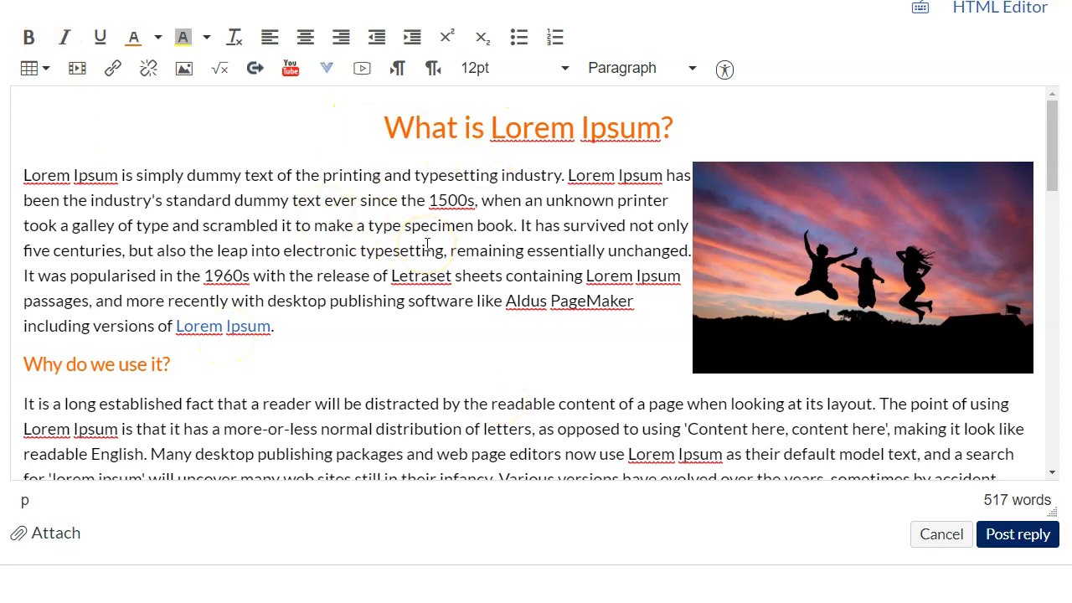
scroll(461, 272, "down", 1)
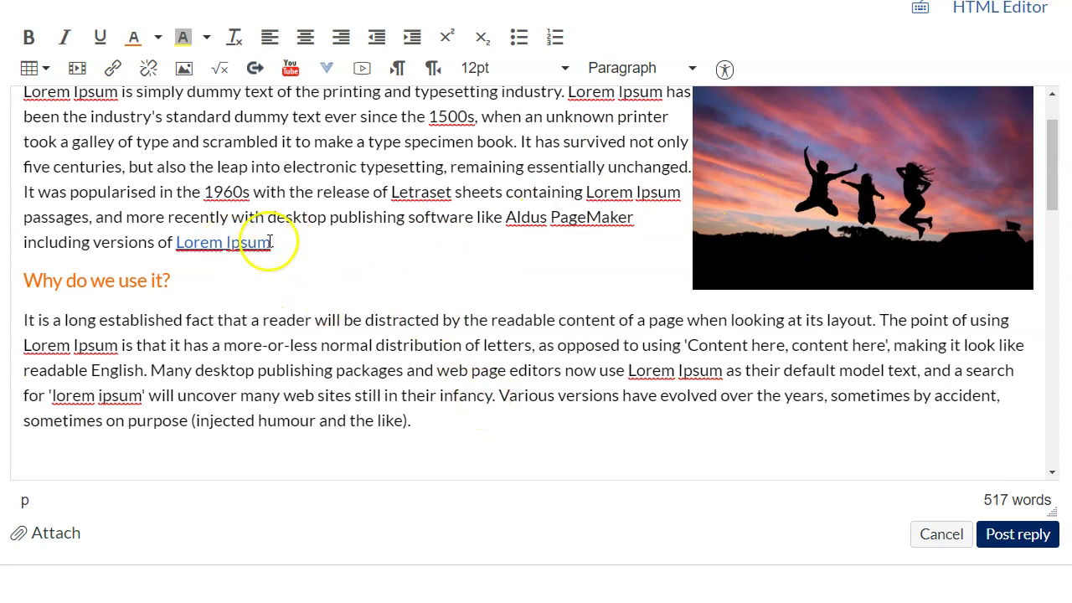
scroll(378, 312, "up", 1)
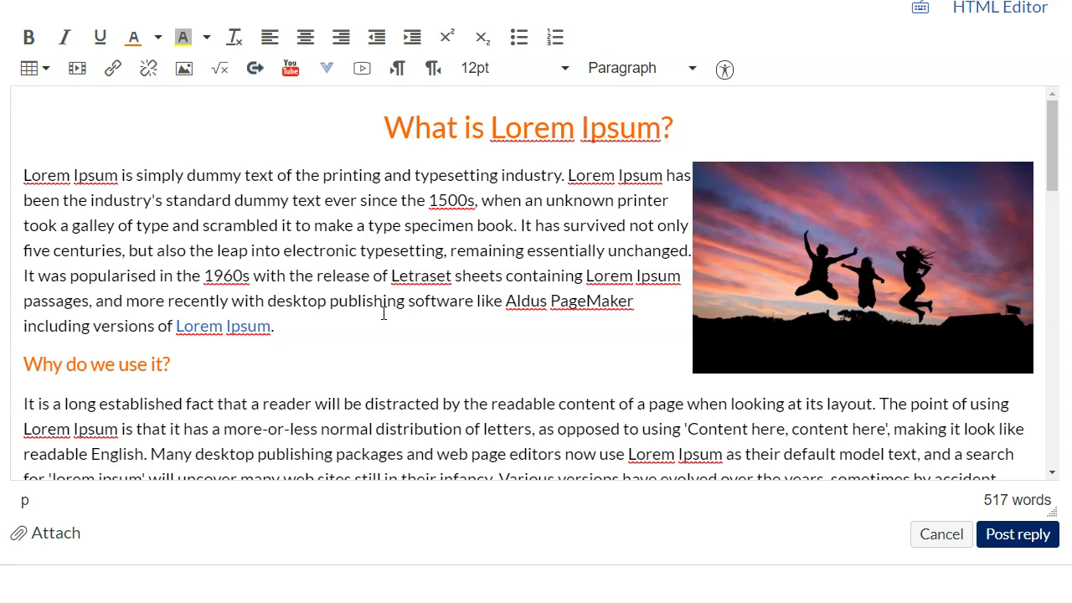
left_click(713, 265)
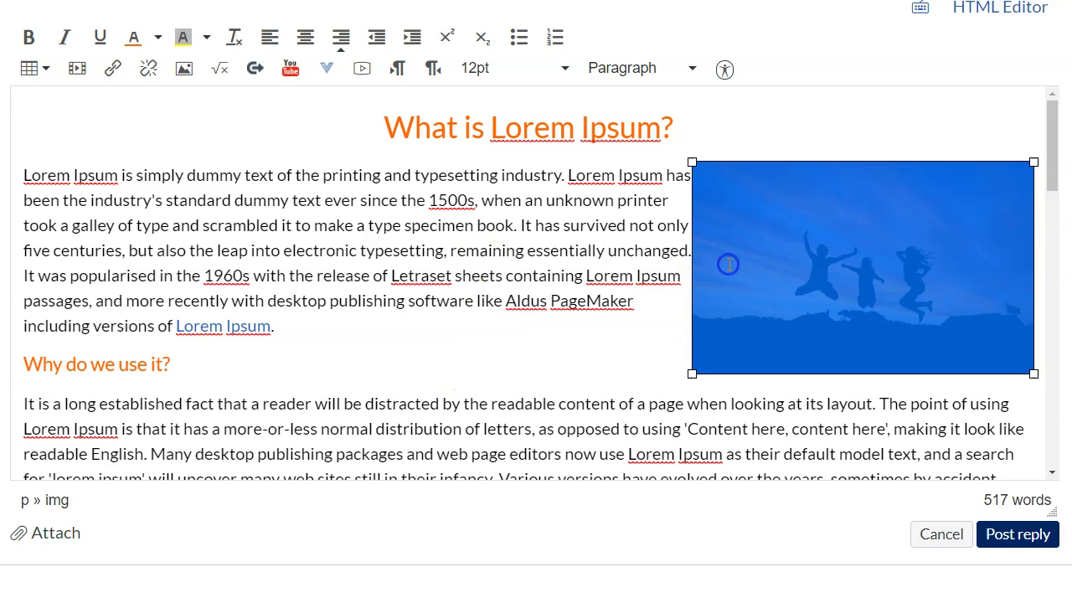
left_click(659, 335)
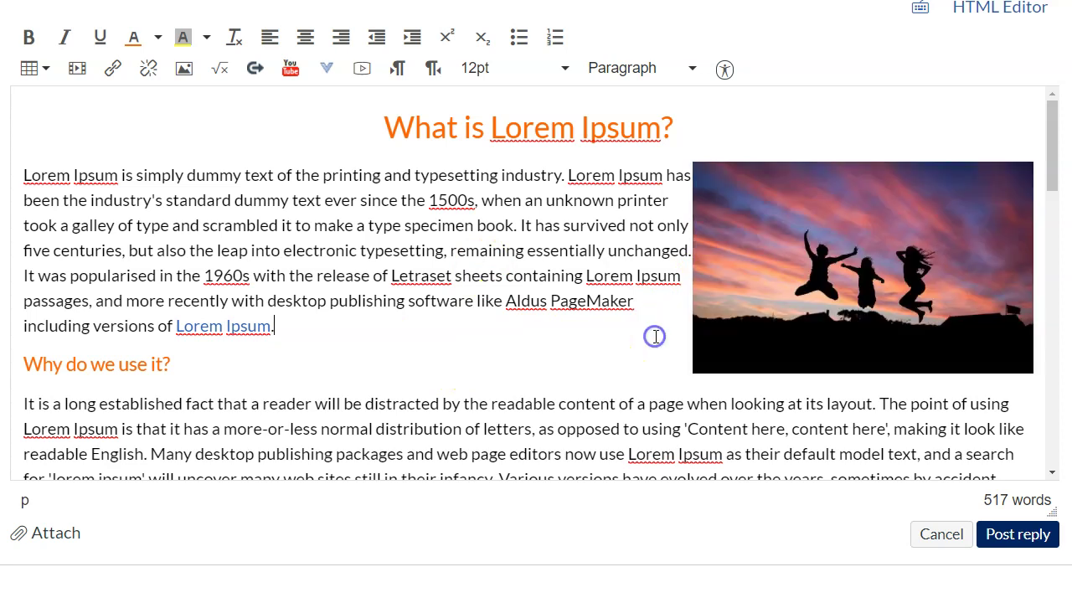
Insert a table with one column and two rows on a new line below the first paragraph.
left_click(467, 361)
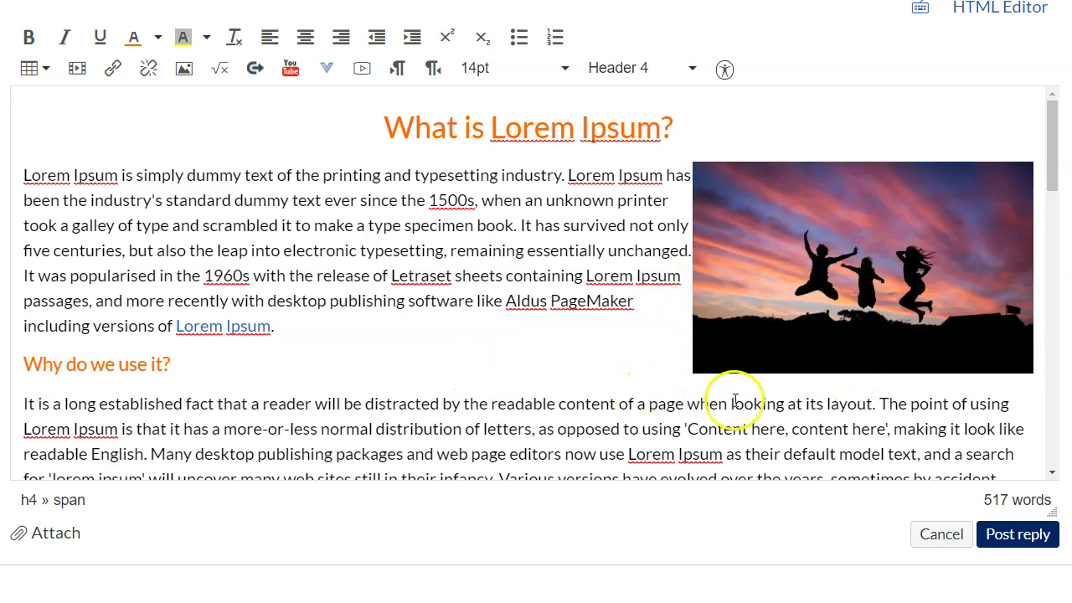
scroll(731, 401, "down", 1)
scroll(730, 393, "up", 1)
left_click(404, 330)
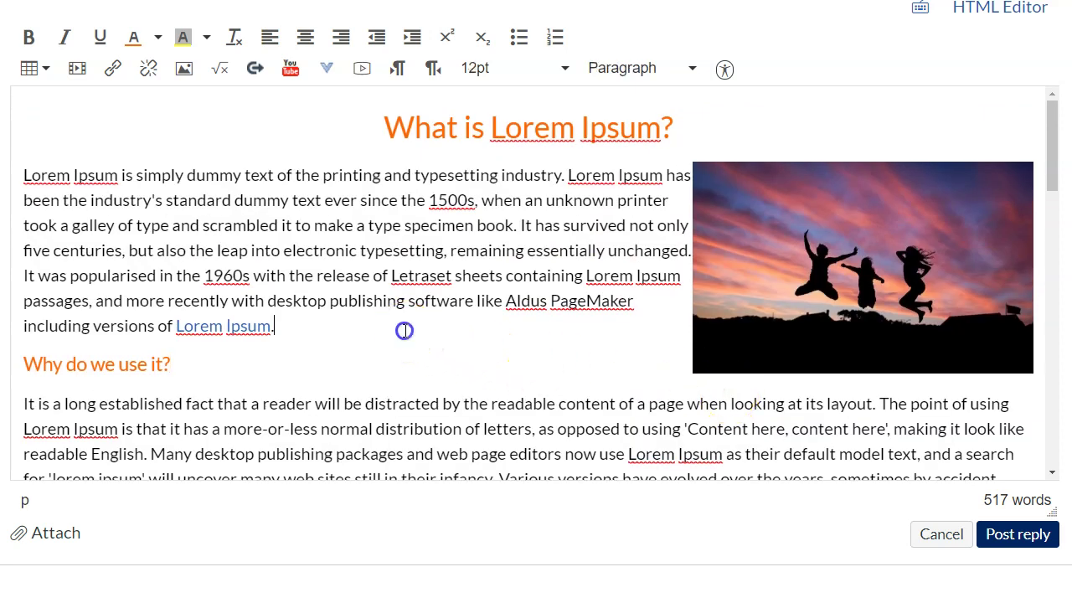
key("Return")
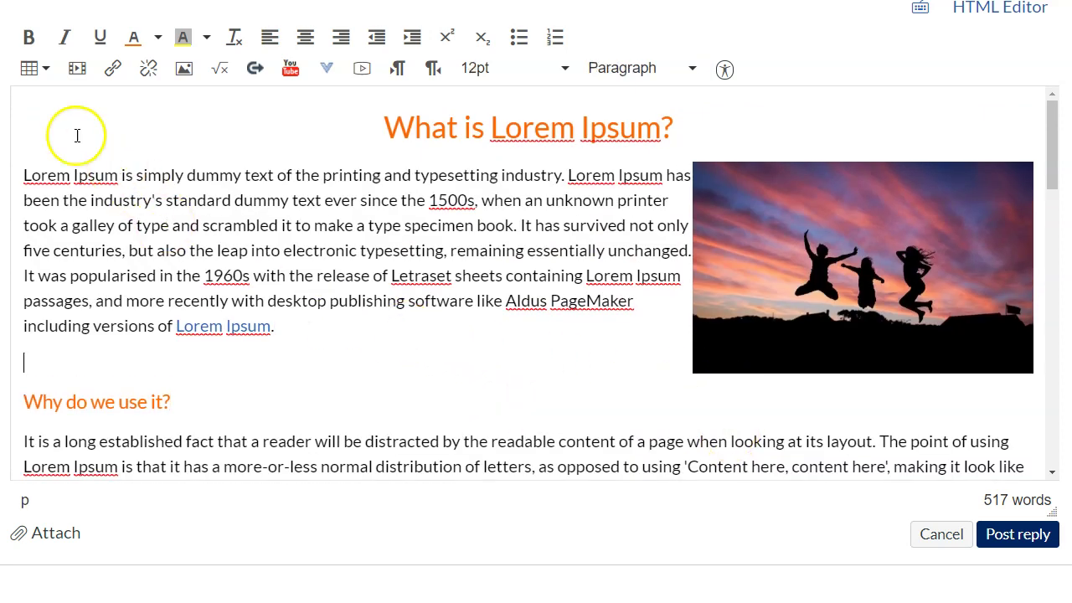
left_click(43, 76)
mouse_move(48, 100)
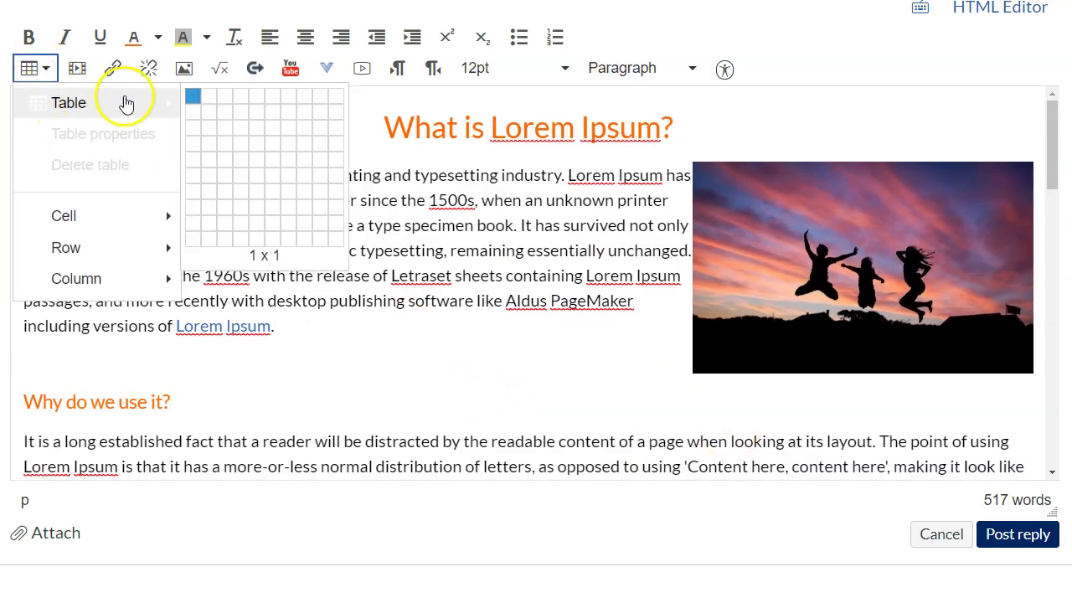
left_click(191, 113)
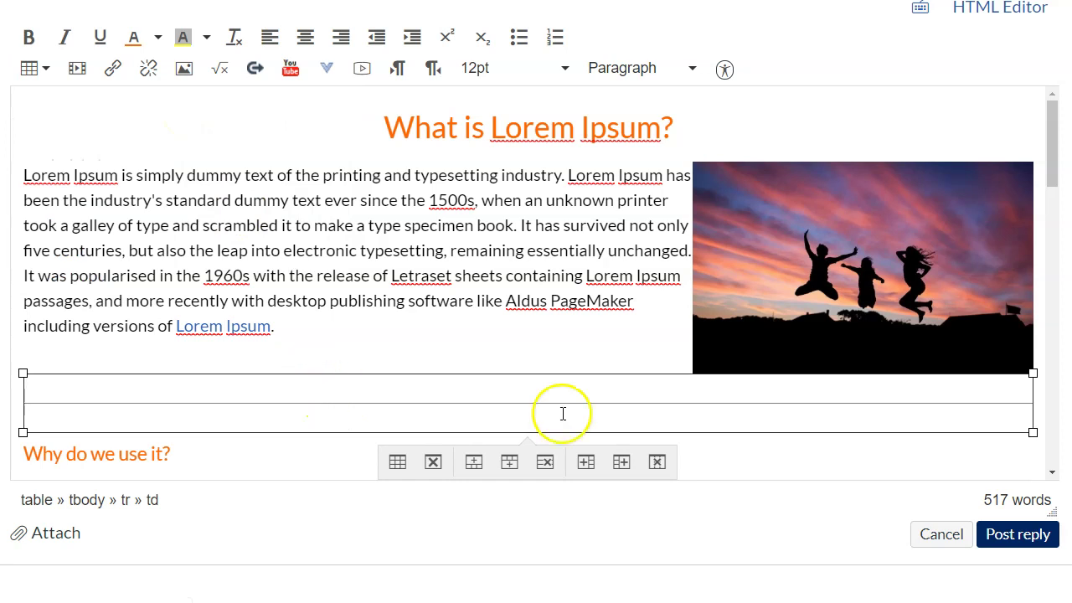
left_click(844, 280)
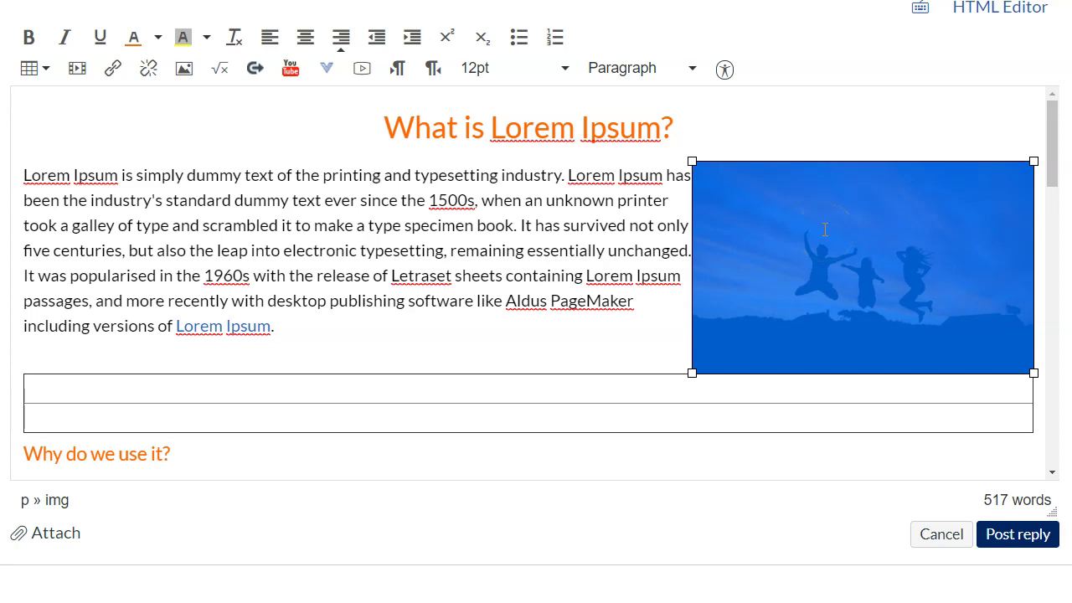
key("Delete")
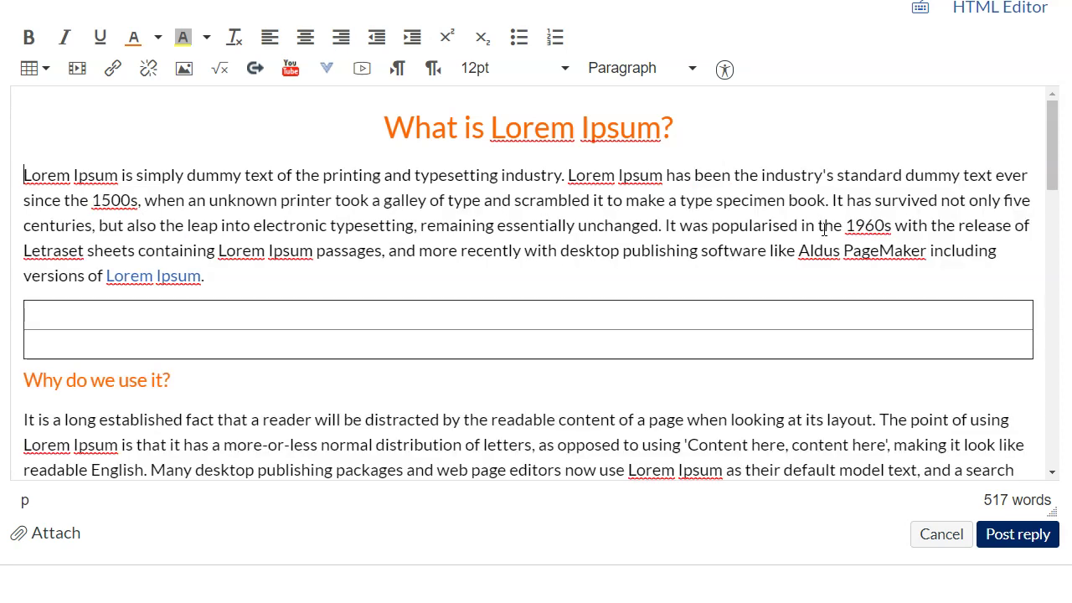
key("ctrl+z")
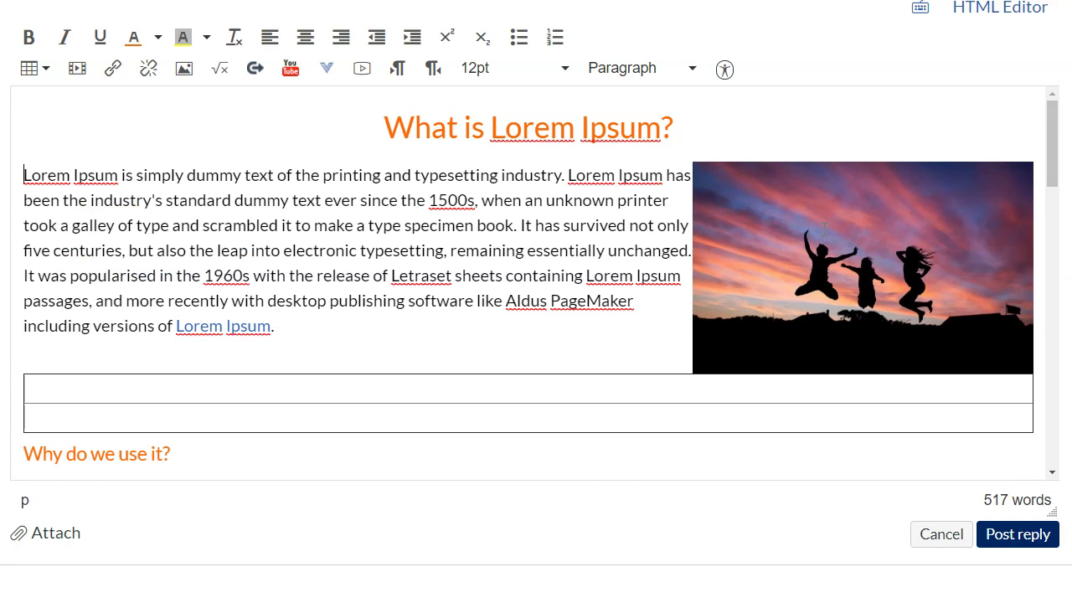
Move the sunset image from the first paragraph into the upper cell of the table.
left_click(824, 229)
left_click_drag(823, 229, 490, 386)
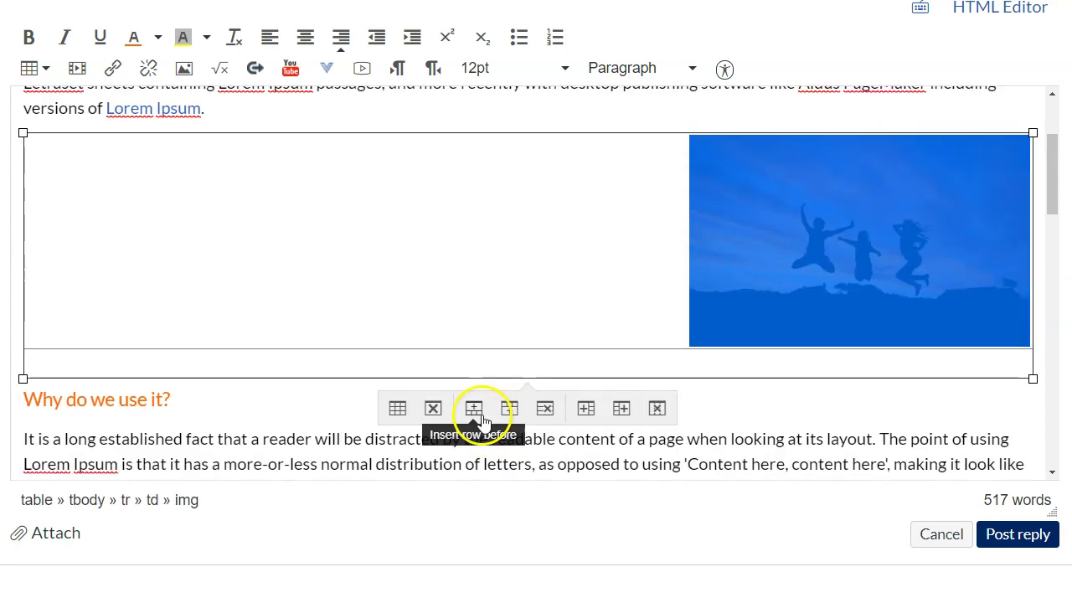
left_click(748, 362)
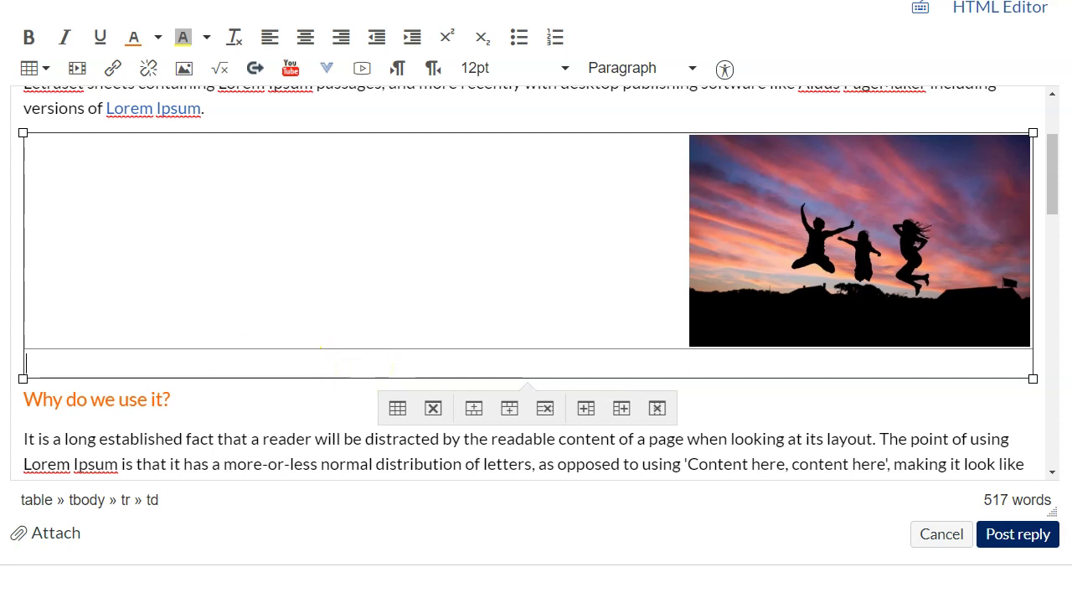
left_click(756, 258)
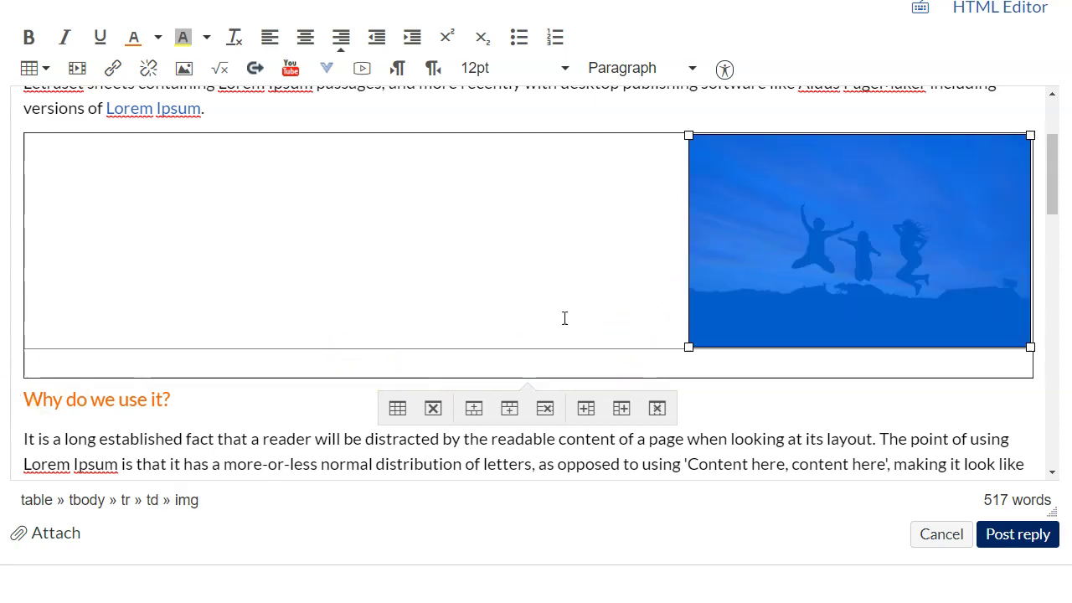
Narrow the table to fit the image and enter "reference text" in the cell below it.
left_click(139, 371)
left_click_drag(20, 379, 561, 361)
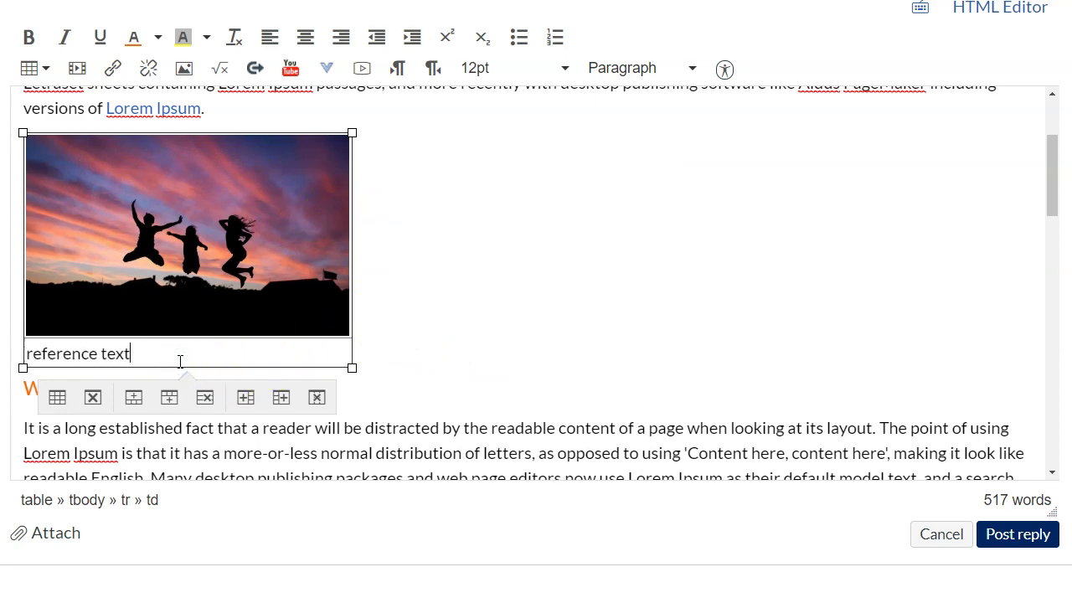
left_click(453, 357)
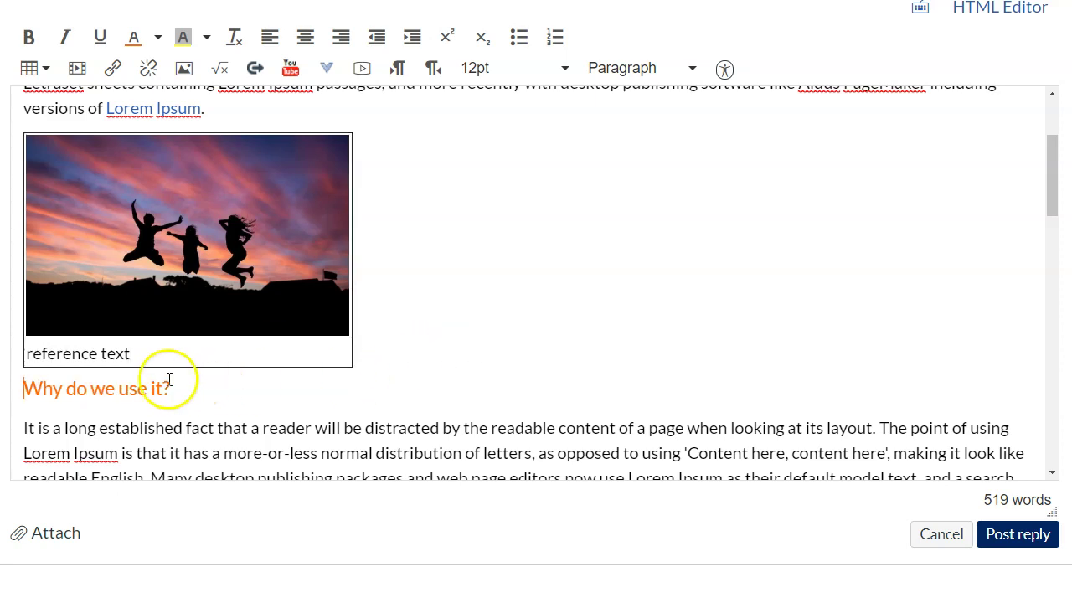
Format the "reference text" caption as italic at 10pt and center it in its cell.
left_click_drag(149, 354, 42, 358)
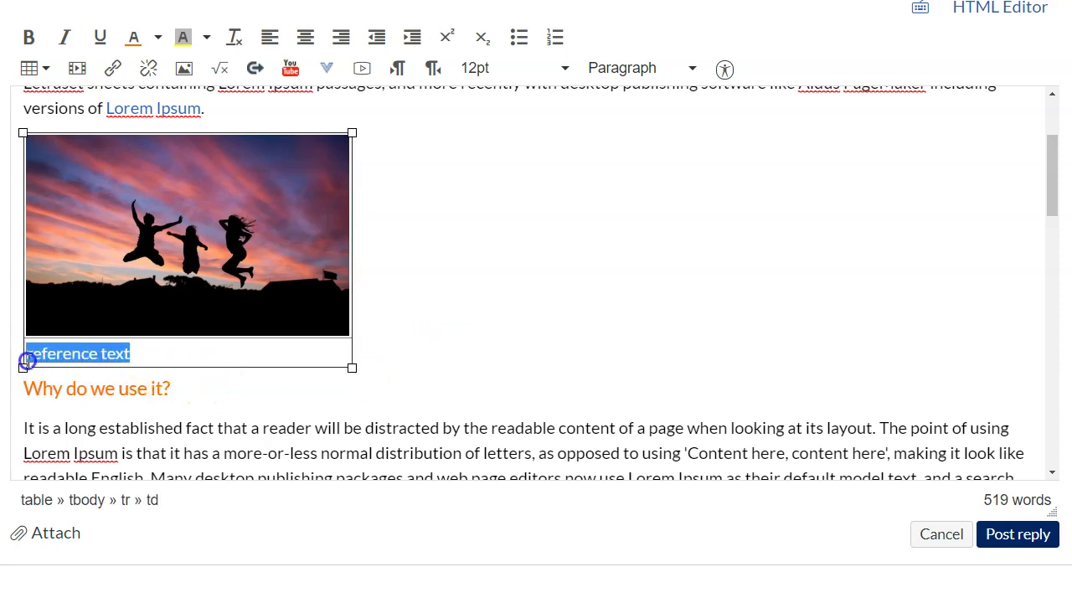
left_click(65, 37)
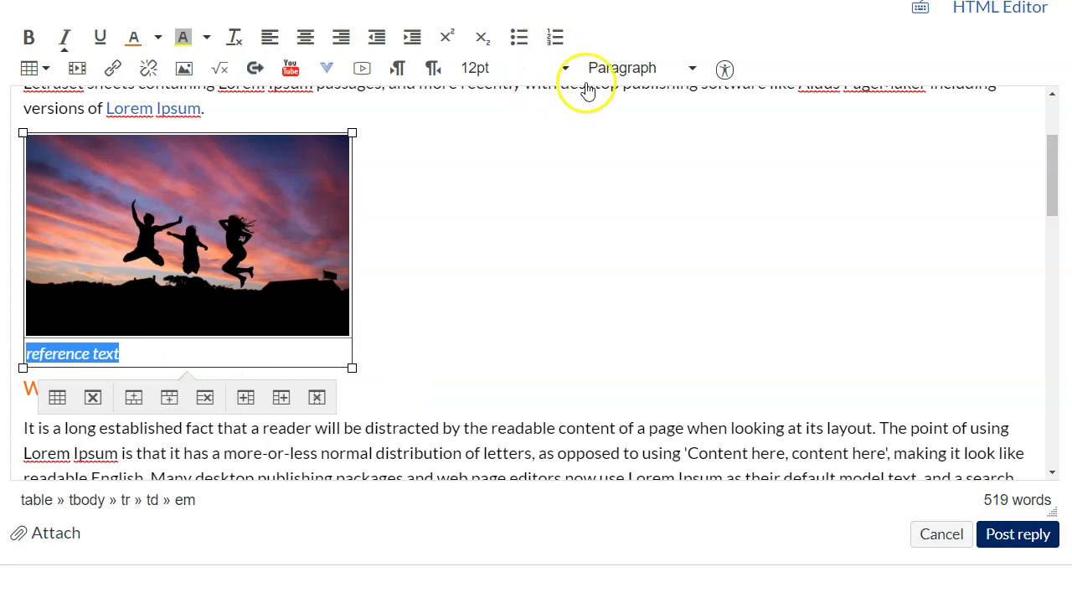
left_click(551, 68)
left_click(514, 134)
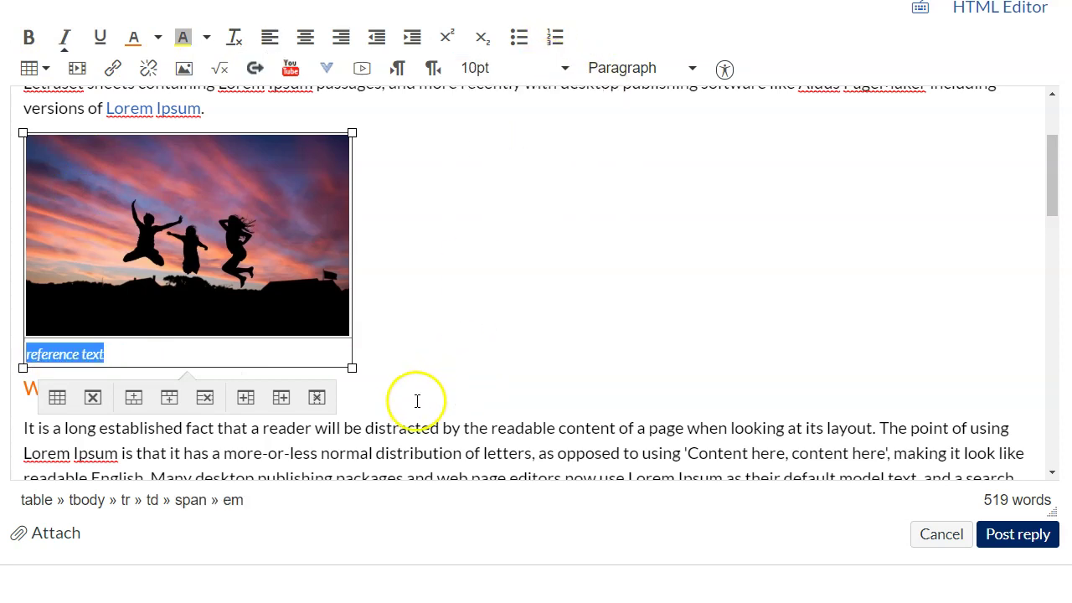
left_click(417, 401)
left_click(134, 360)
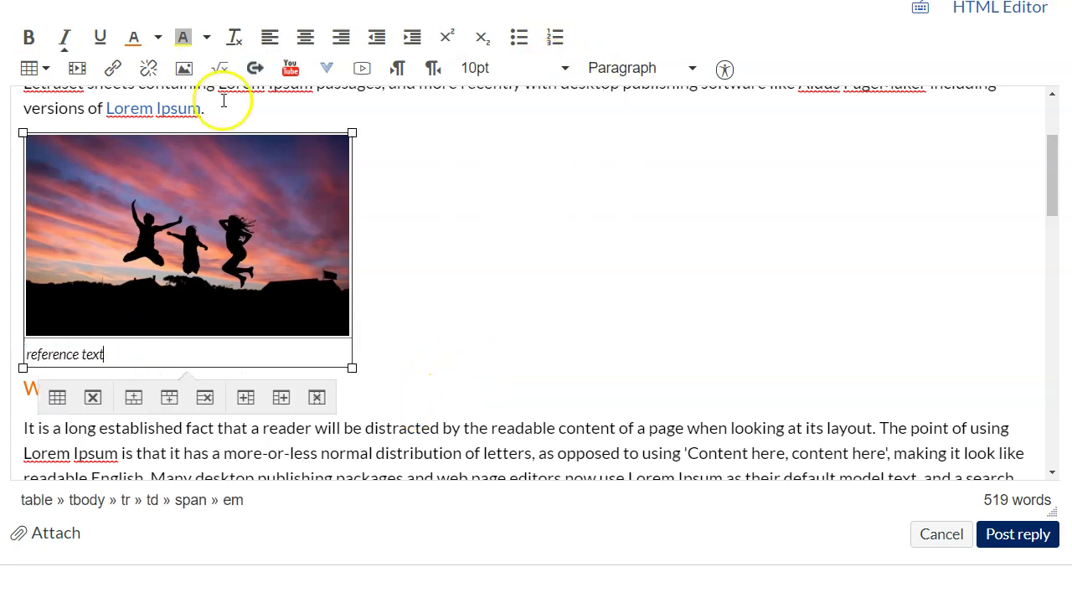
left_click(305, 37)
left_click(657, 338)
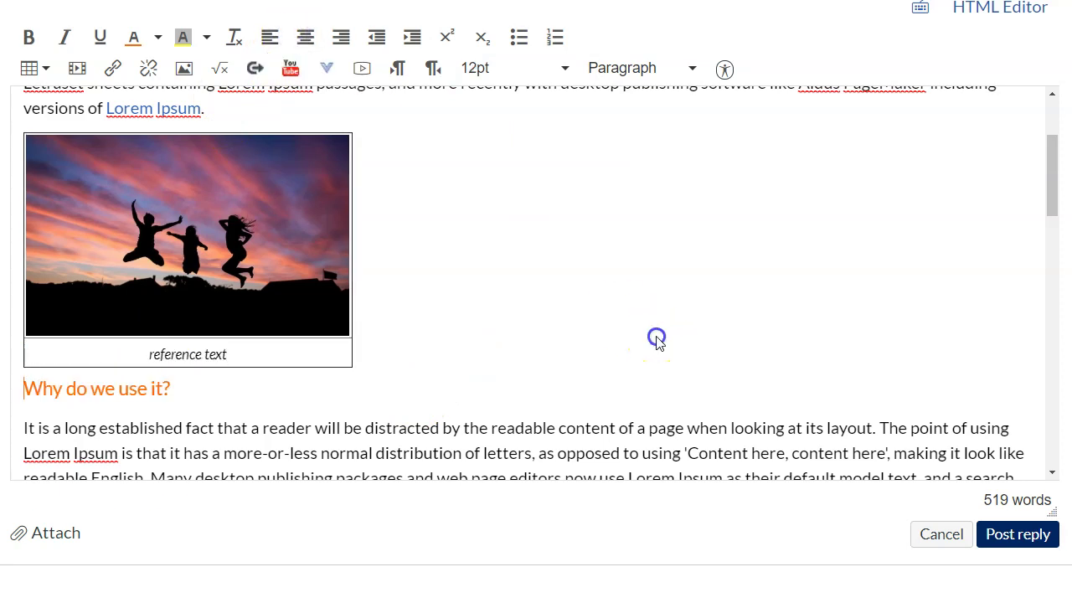
Set the alignment of the image table to Left in its table properties.
left_click(306, 357)
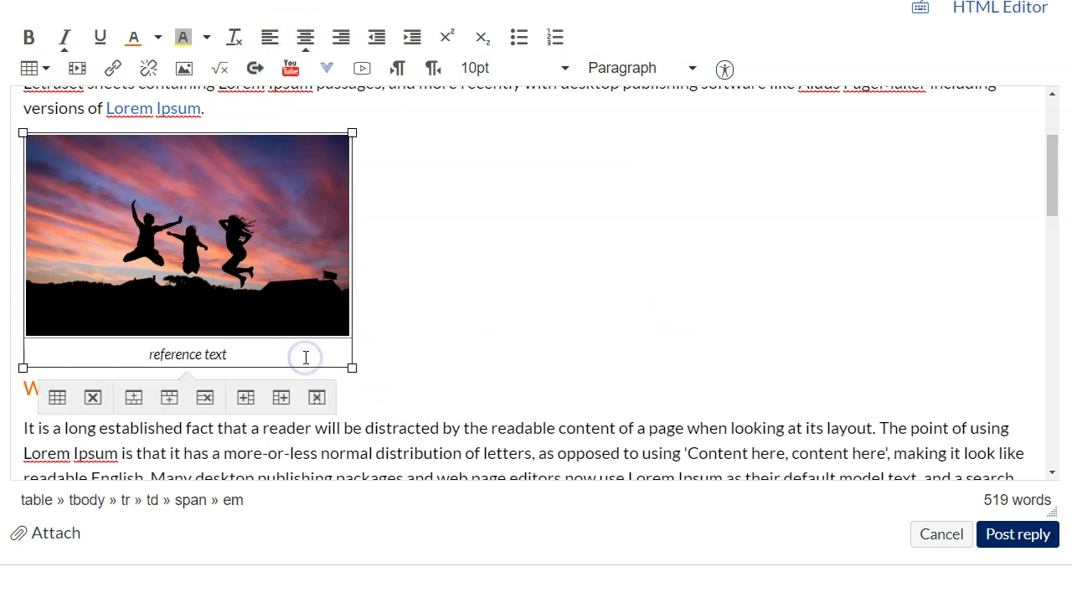
left_click(58, 400)
left_click(728, 276)
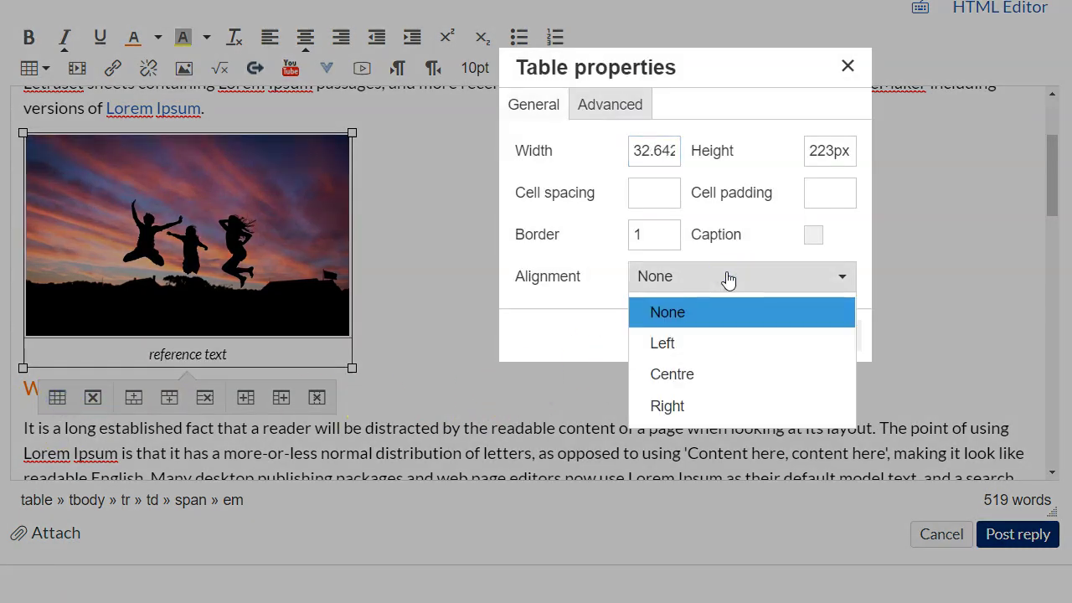
left_click(700, 353)
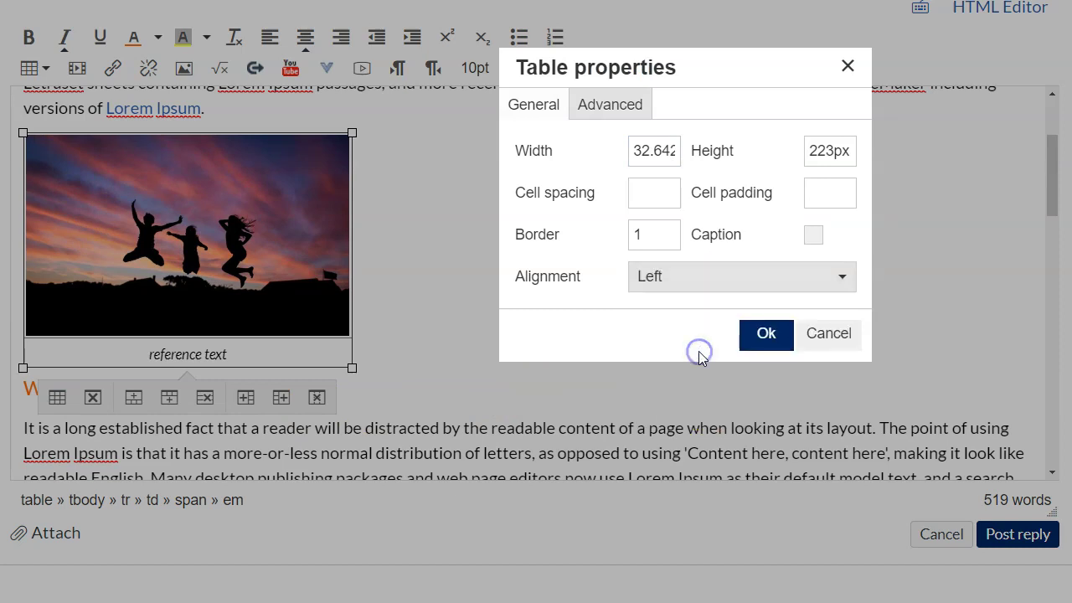
left_click(764, 336)
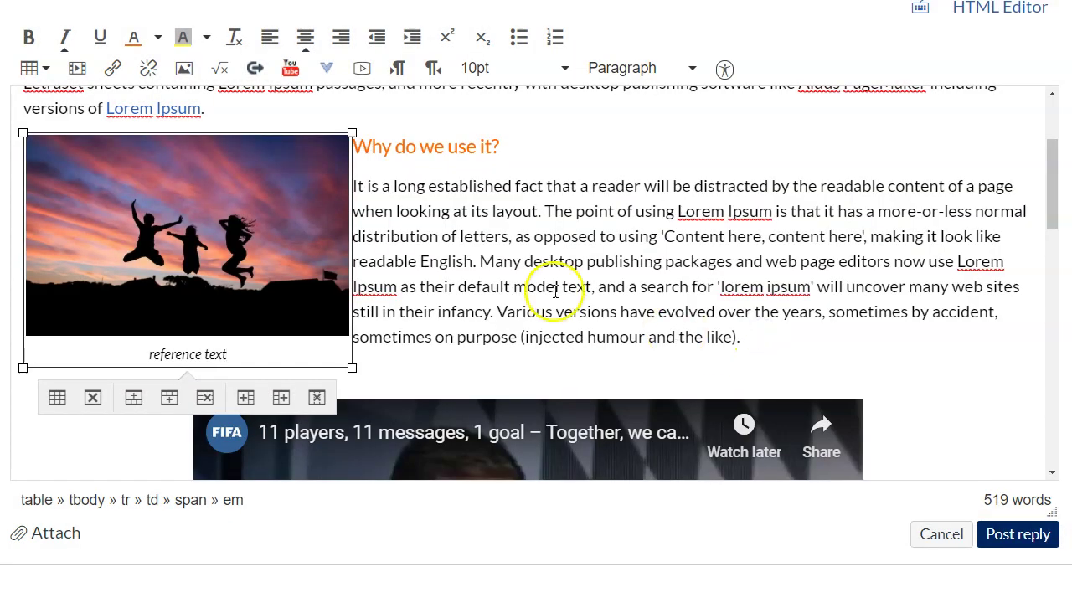
left_click(587, 178)
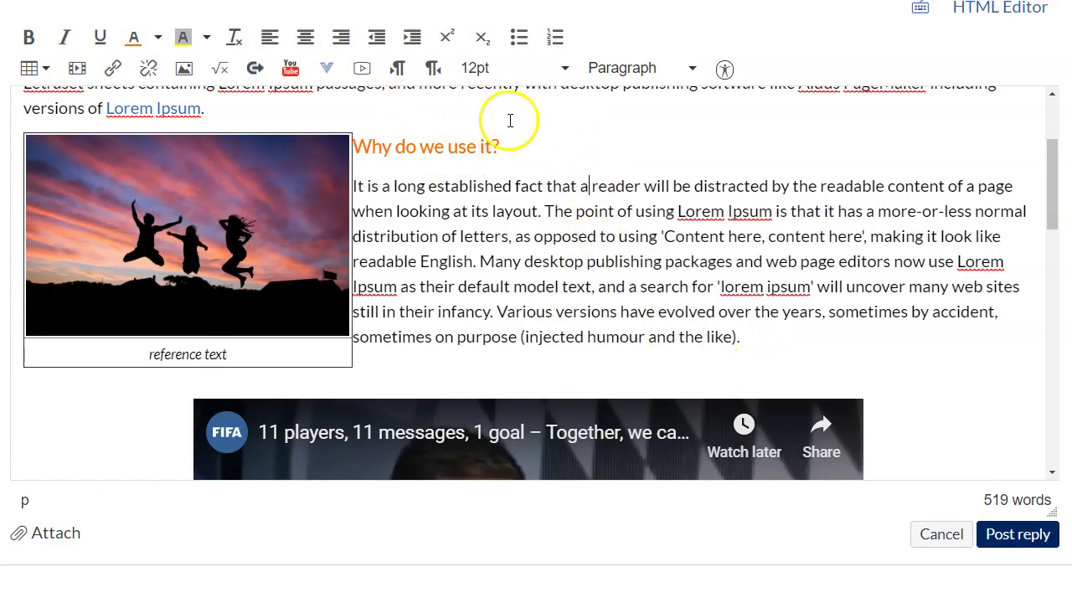
scroll(676, 108, "down", 10)
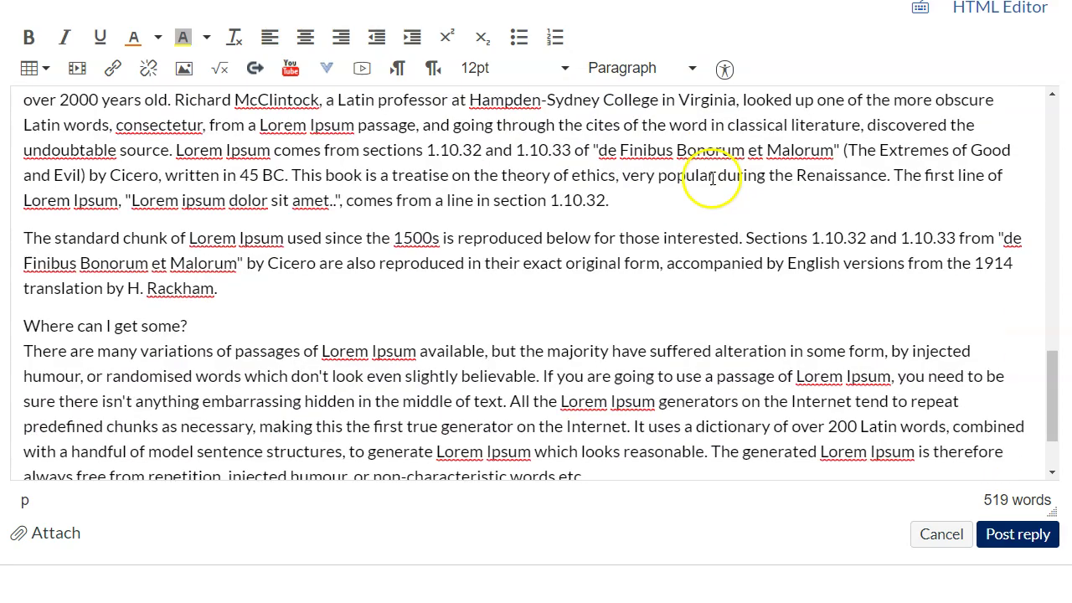
scroll(712, 179, "up", 9)
scroll(589, 181, "up", 3)
scroll(567, 172, "down", 3)
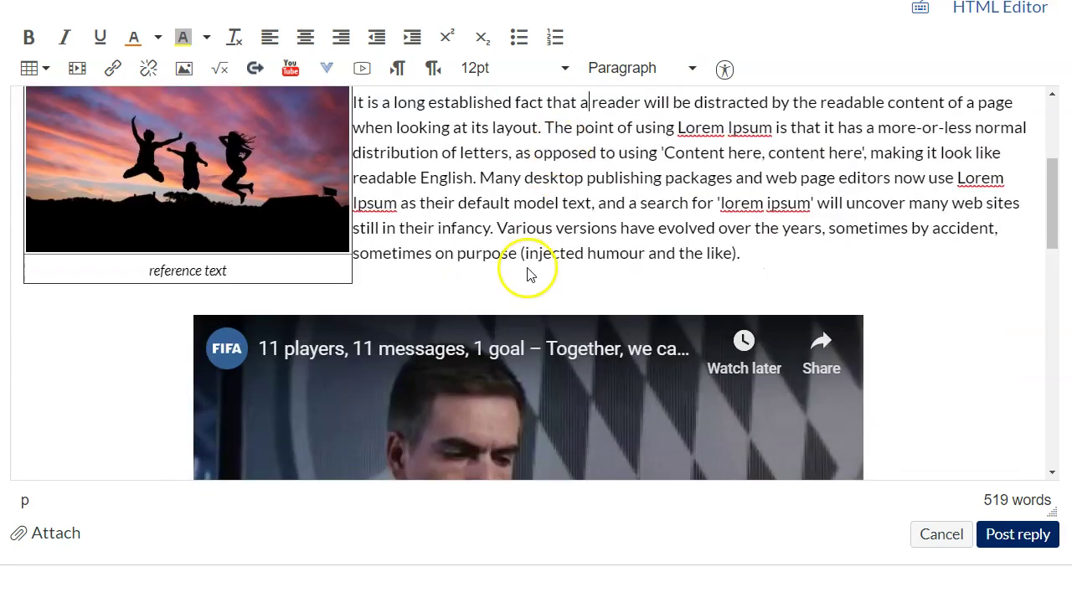
scroll(316, 274, "up", 1)
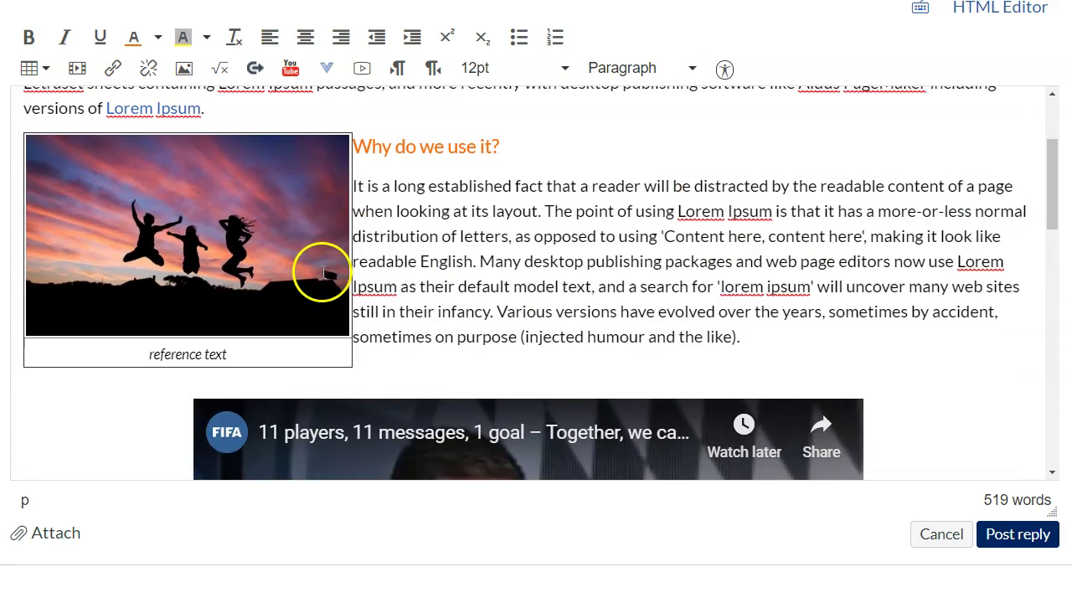
Set the image table's border to 0 and its cell spacing to 10 in the table properties.
left_click(271, 352)
left_click(57, 397)
double_click(642, 234)
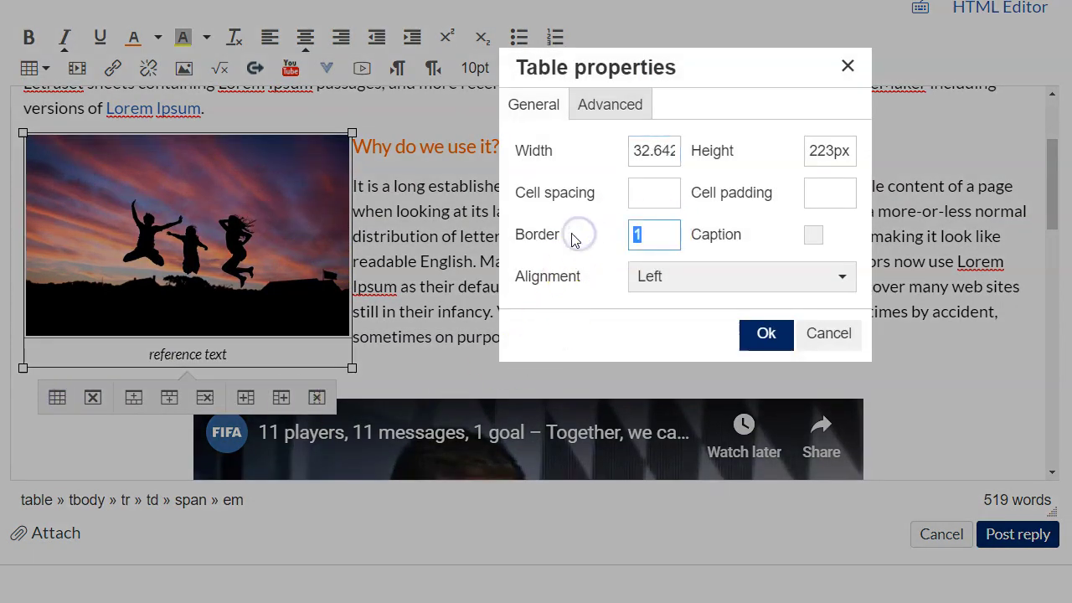
left_click(650, 238)
type("0")
left_click_drag(651, 235, 605, 232)
type("0")
left_click(817, 198)
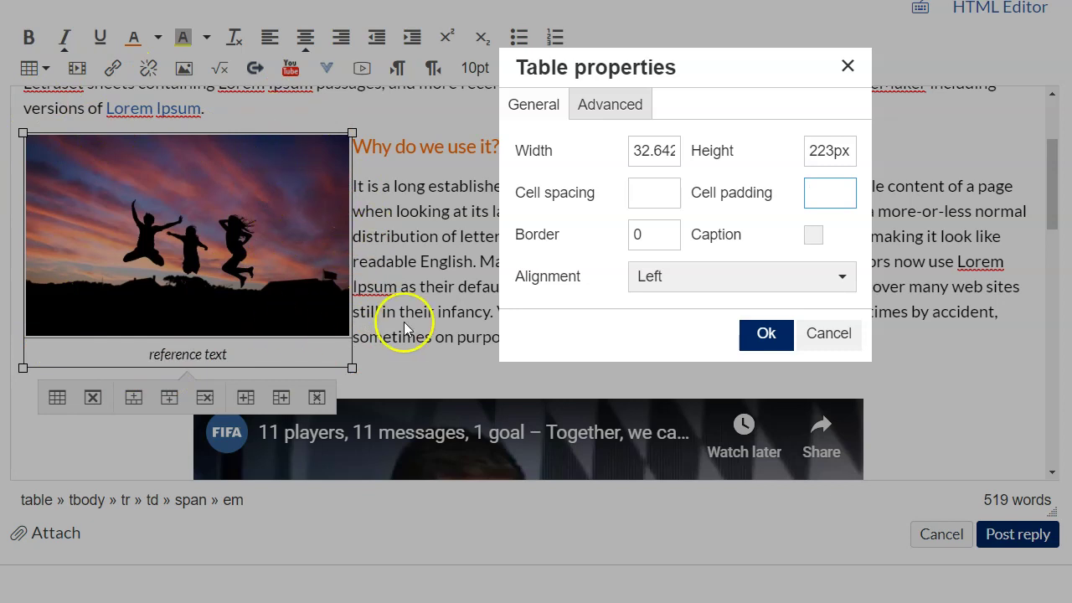
left_click(632, 194)
type("10")
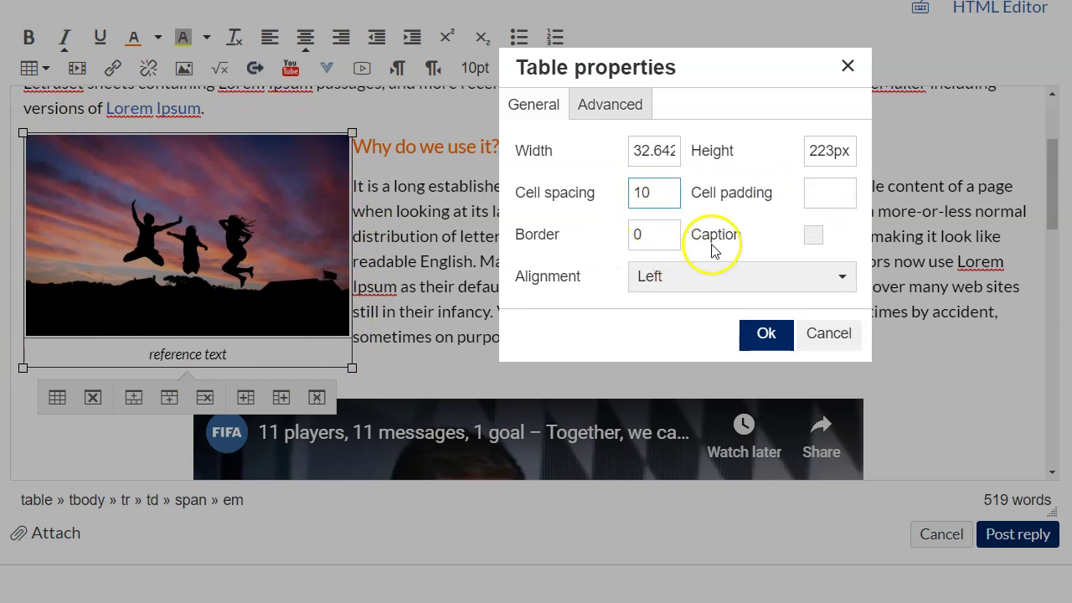
left_click(769, 339)
left_click(776, 327)
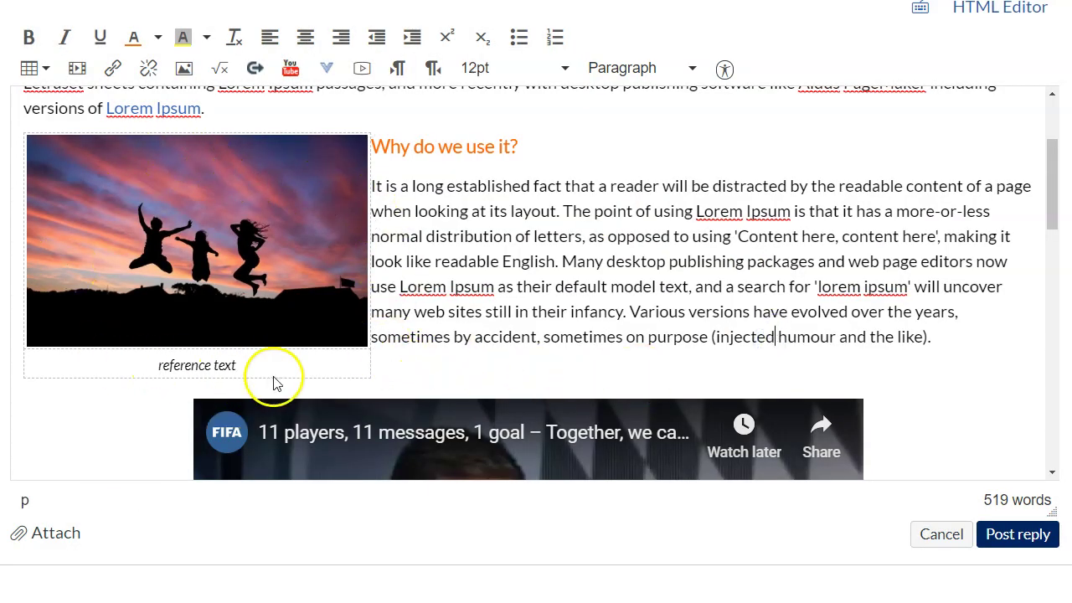
Post the reply and look through the published post from its captioned image and video down to the bulleted list.
left_click(319, 360)
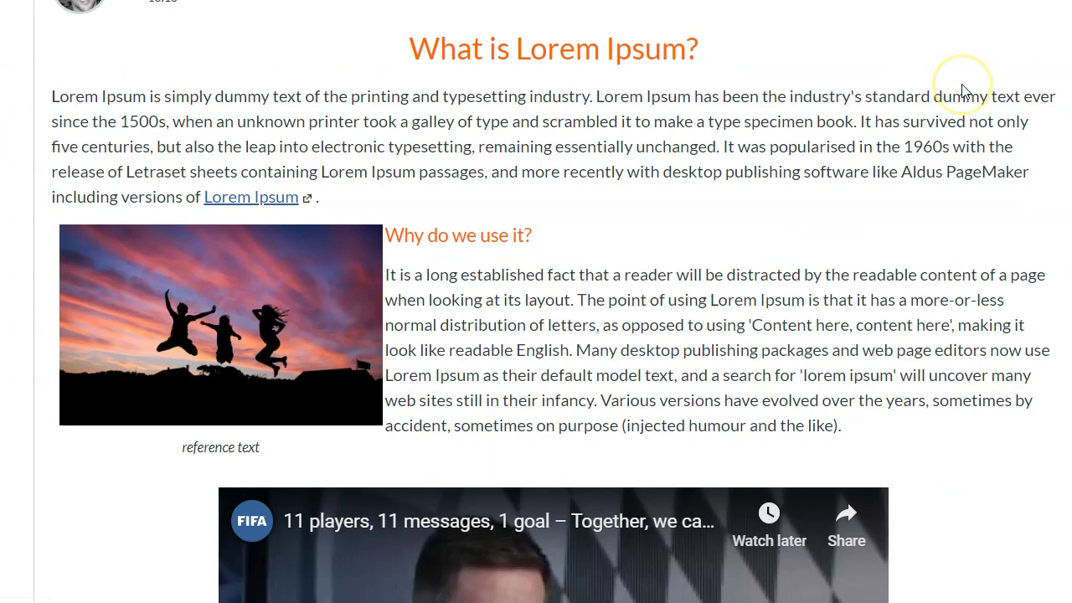
scroll(879, 89, "down", 1)
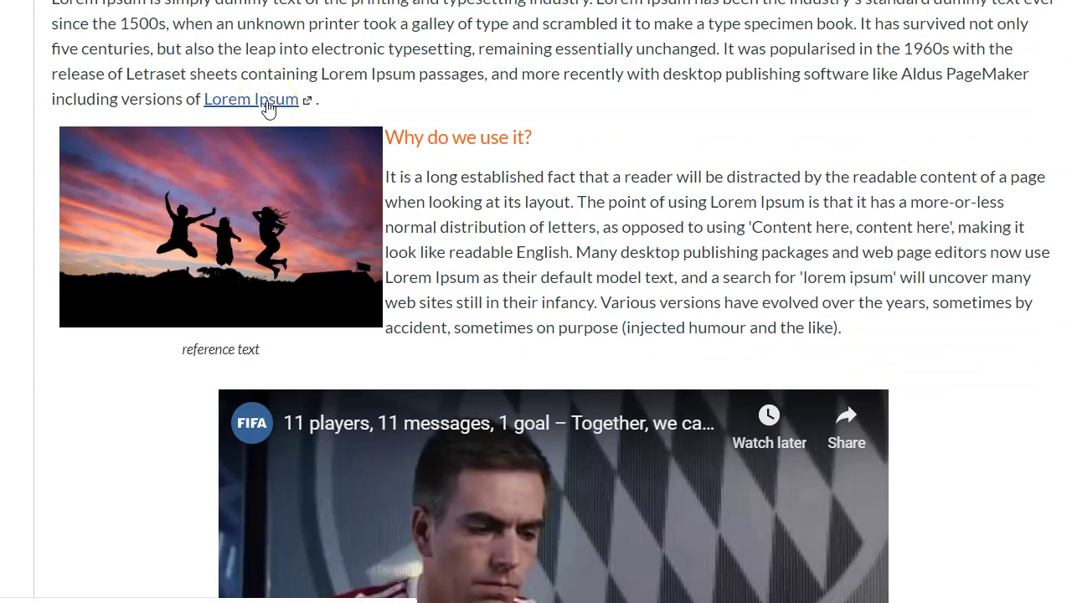
left_click_drag(299, 347, 180, 337)
left_click(180, 337)
scroll(607, 191, "down", 3)
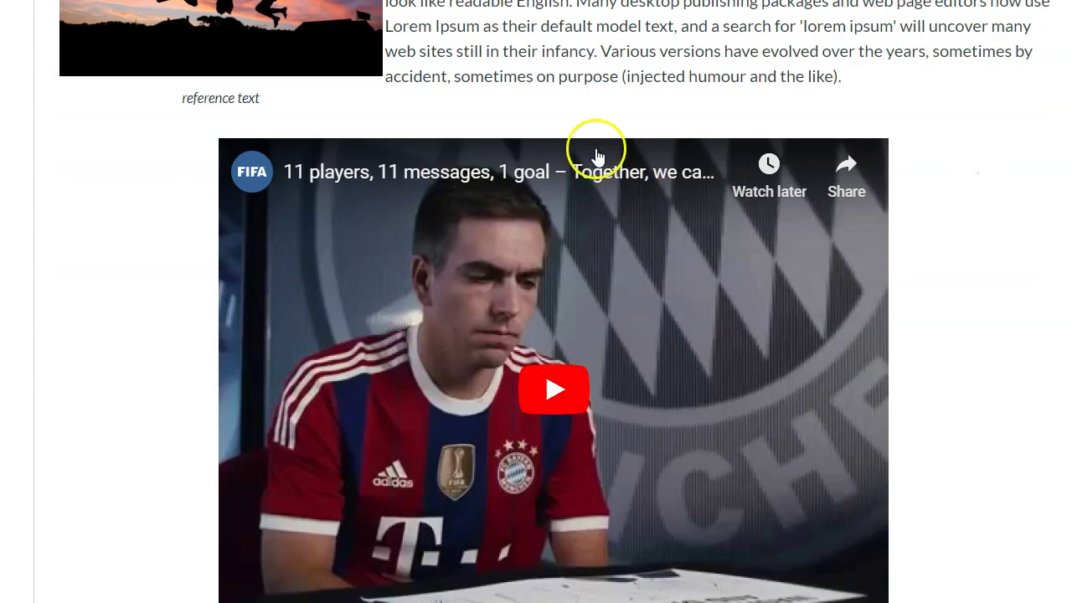
scroll(477, 385, "down", 6)
scroll(500, 266, "down", 2)
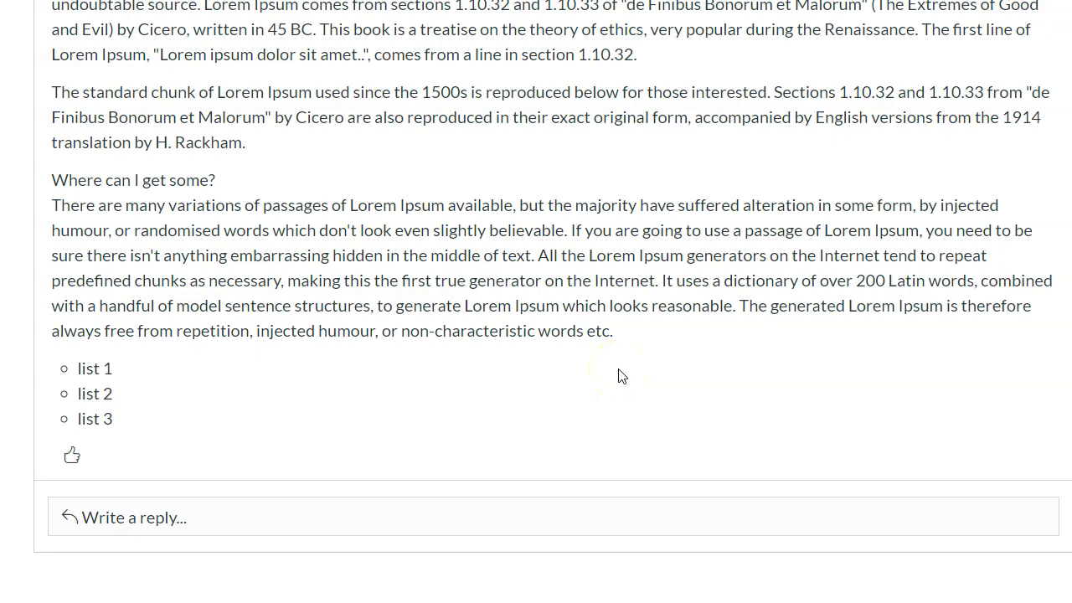
scroll(777, 319, "up", 15)
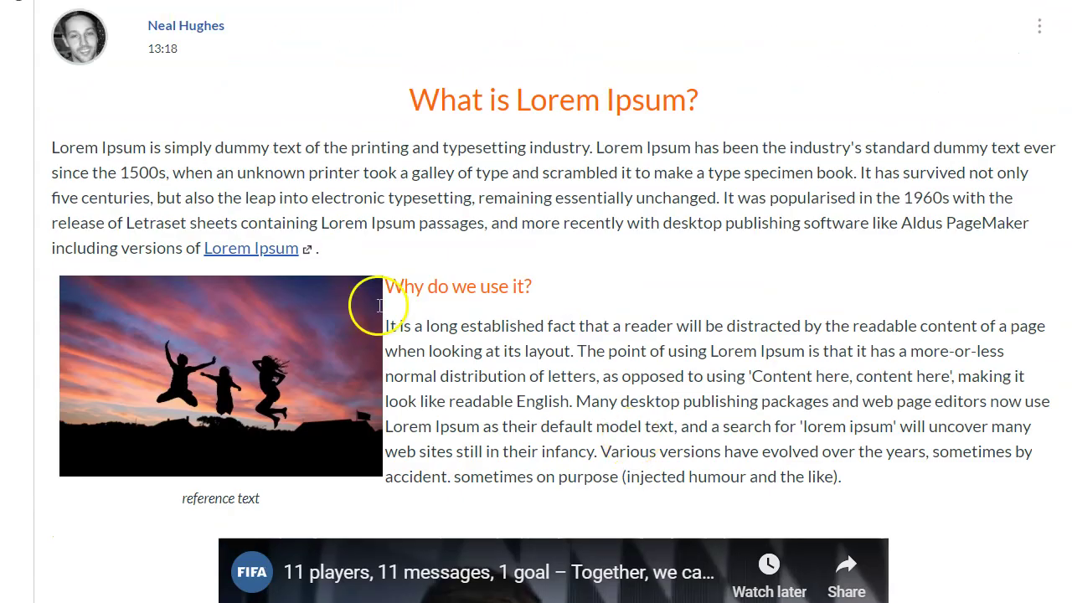